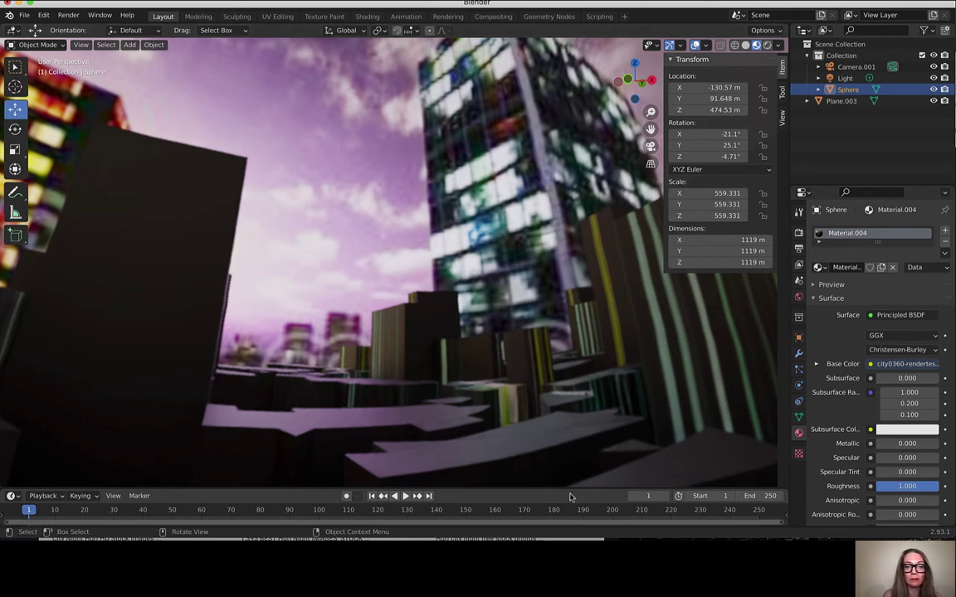
- Raise the border between the 3D Viewport and the Timeline to enlarge the Timeline editor
left_click_drag(569, 488, 570, 437)
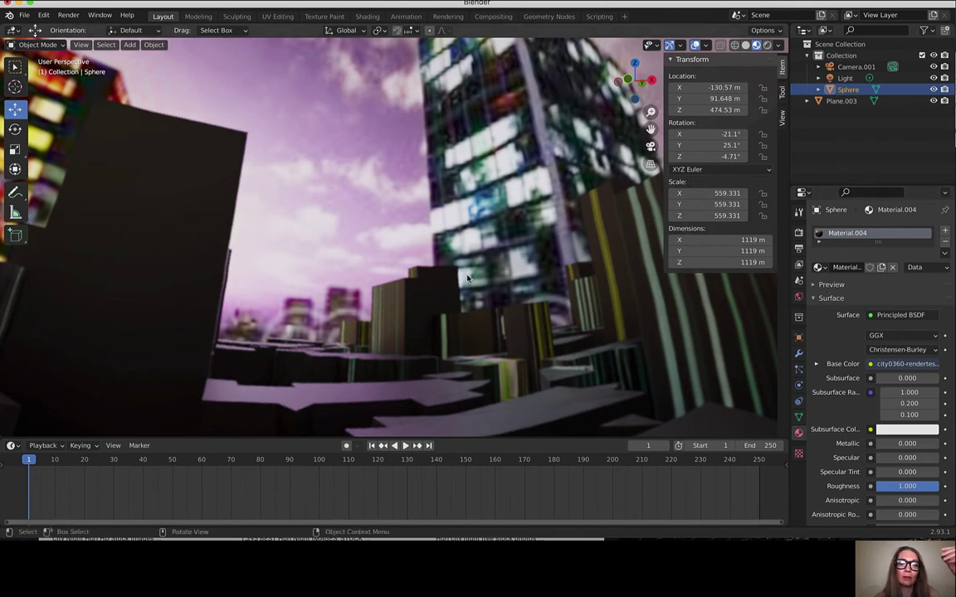
- Frame the sphere, scale it down and move it to the city corner
scroll(579, 281, "down", 8)
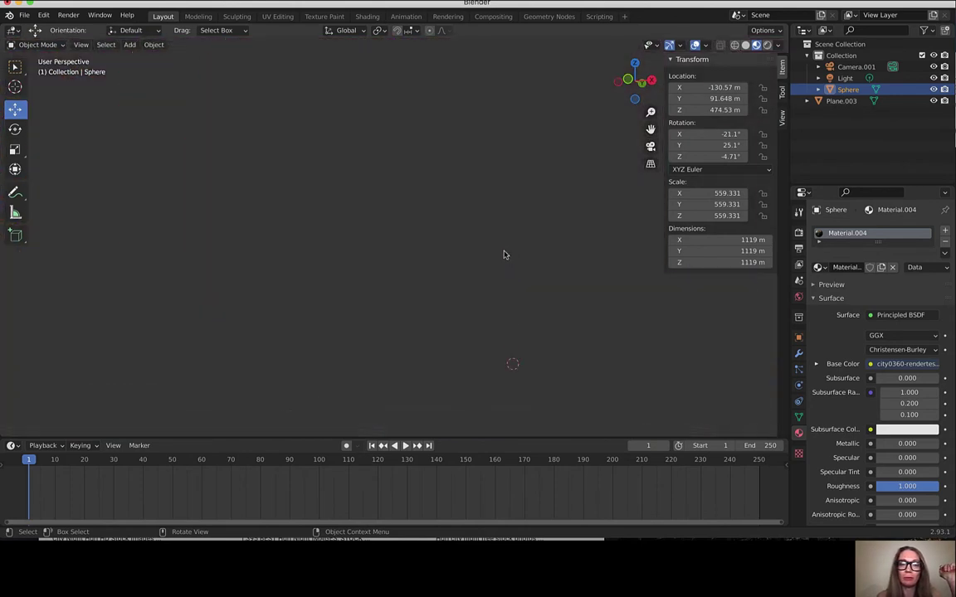
scroll(504, 253, "up", 4)
scroll(503, 251, "down", 6)
scroll(491, 267, "up", 5)
middle_click_drag(491, 267, 495, 288)
scroll(495, 288, "down", 6)
left_click(81, 45)
left_click(110, 109)
key("s")
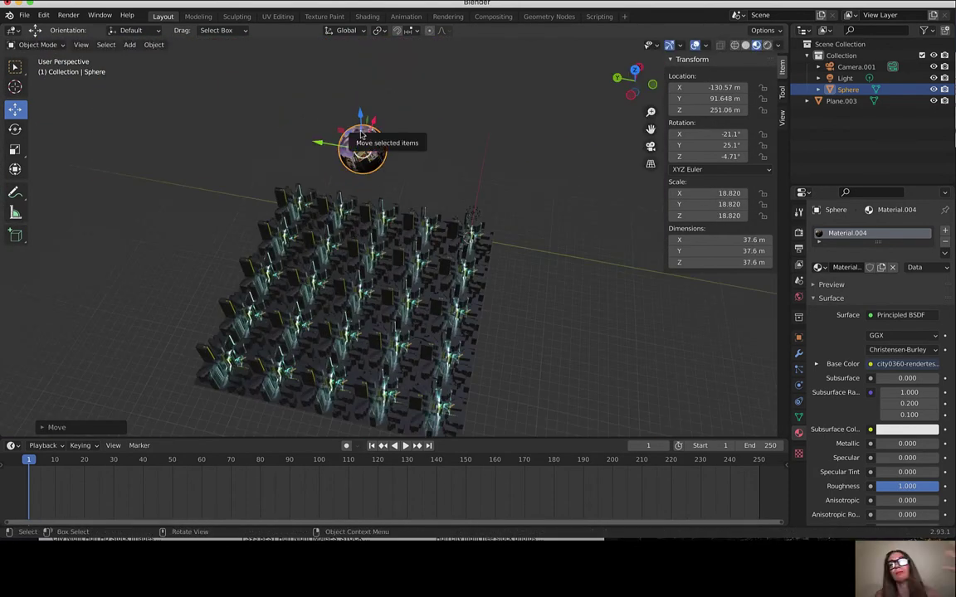
left_click_drag(331, 164, 205, 167)
left_click_drag(263, 139, 275, 185)
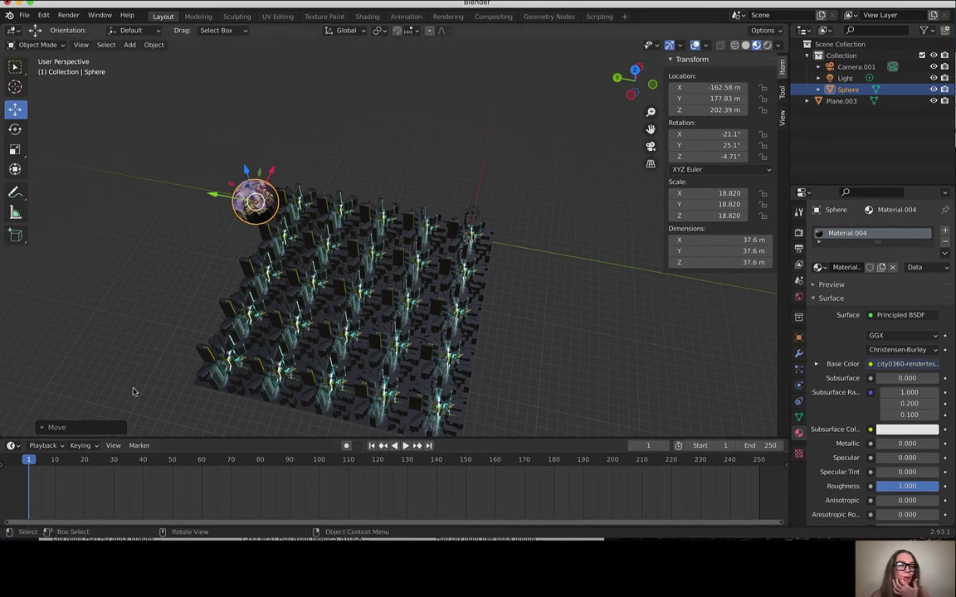
- Key the sphere's location at frame 1, move it across the city, and key it at frame 60
key("i")
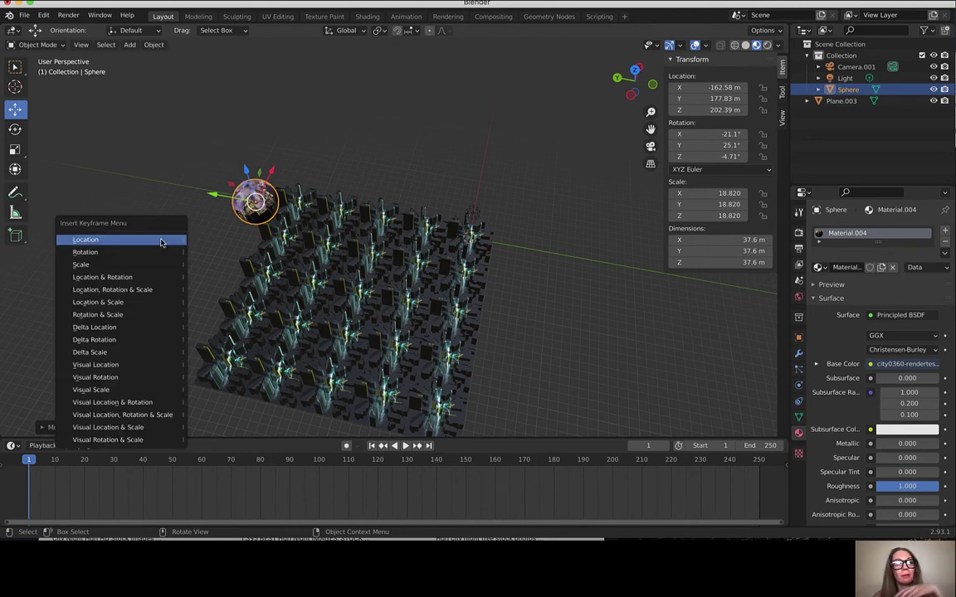
left_click(162, 242)
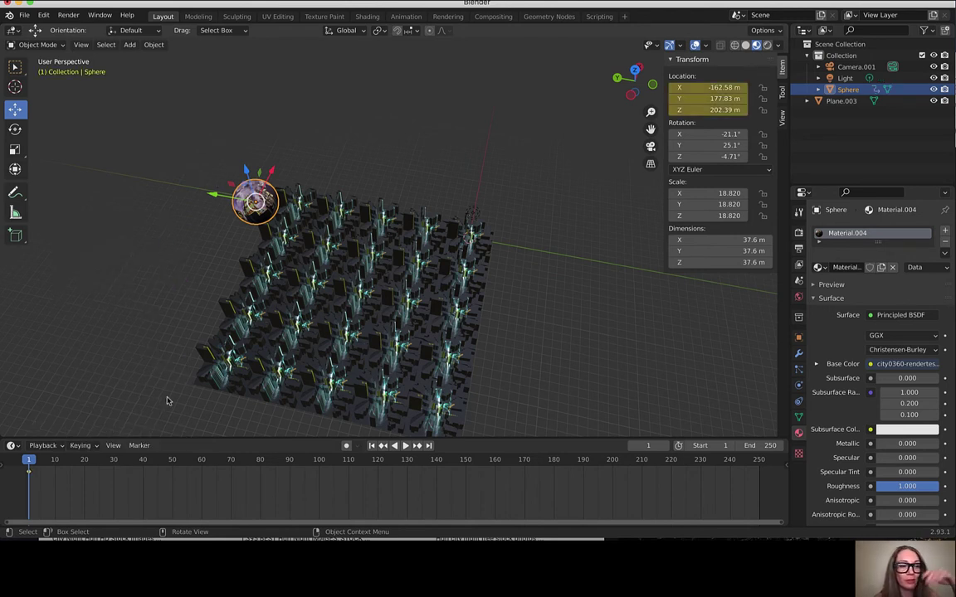
left_click(204, 468)
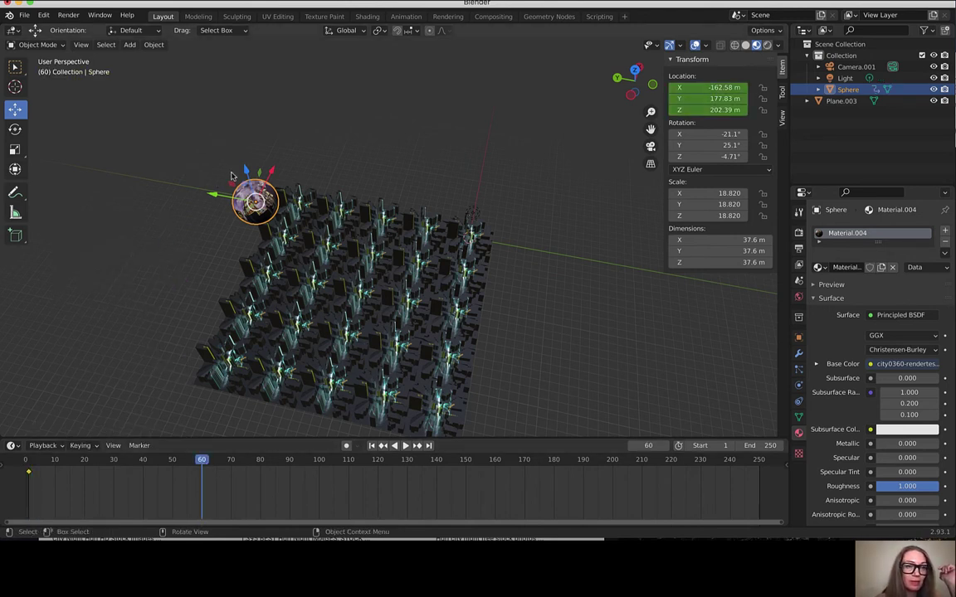
left_click_drag(214, 197, 456, 240)
key("i")
left_click(442, 266)
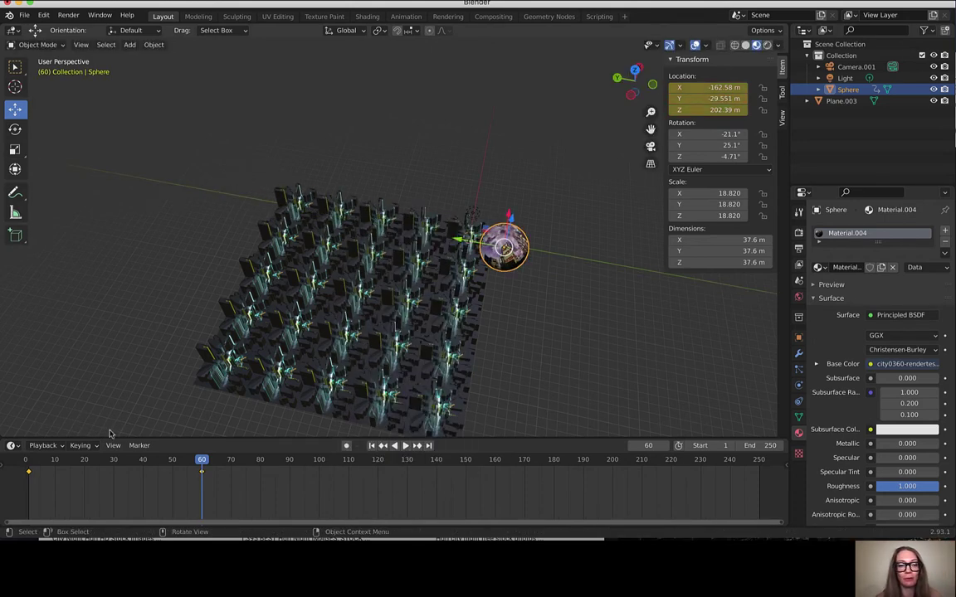
- Play back the sphere's flight from the start, then select Camera.001
left_click(31, 464)
key("space")
left_click_drag(37, 467, 73, 467)
key("space")
left_click(855, 66)
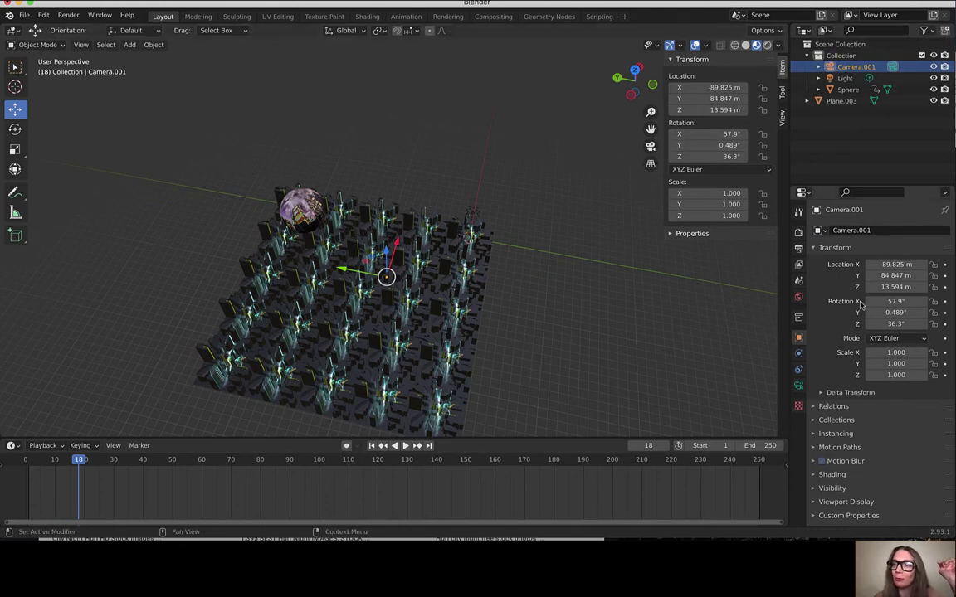
- Add a new camera to the scene from the Add menu
left_click(131, 45)
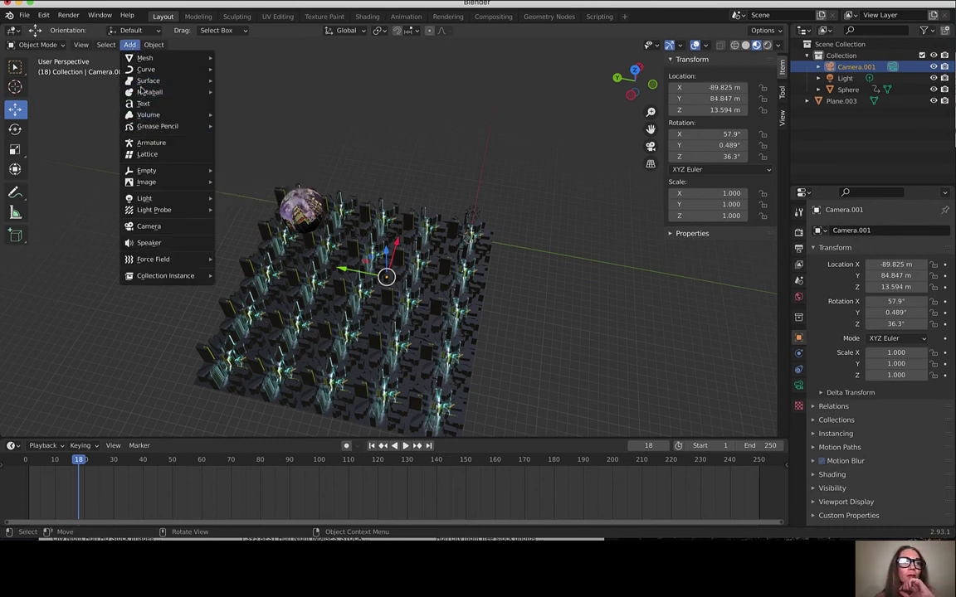
mouse_move(160, 177)
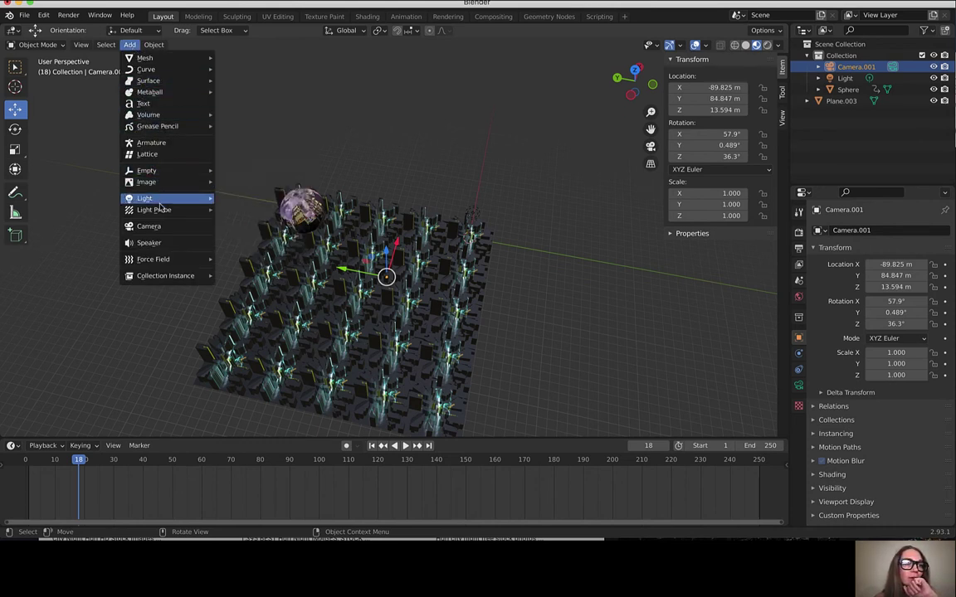
left_click(163, 228)
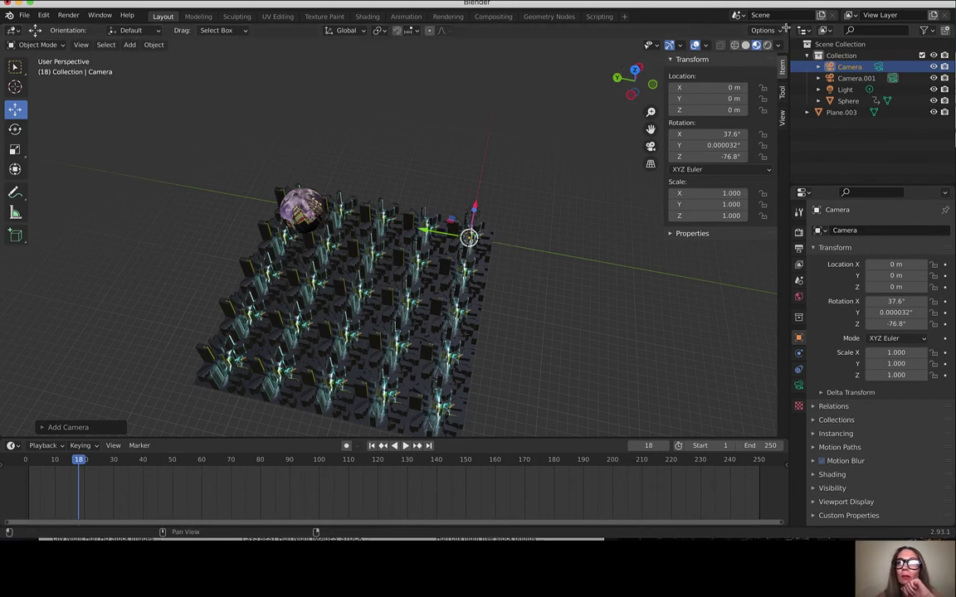
- Split the viewport into two stacked views and set the new camera as the active scene camera in the lower one
left_click_drag(784, 29, 390, 193)
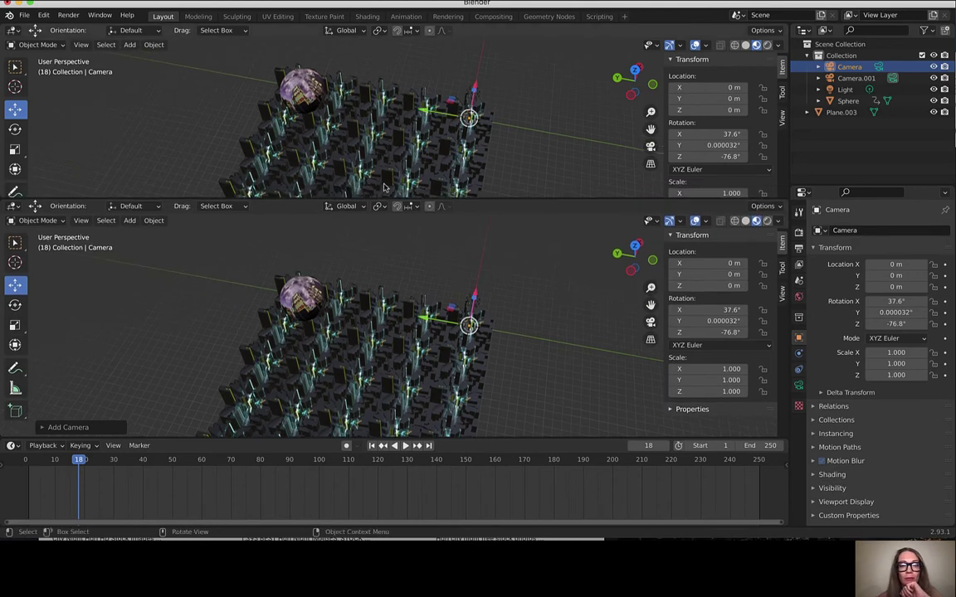
middle_click_drag(369, 273, 374, 307)
scroll(374, 310, "down", 5)
scroll(405, 358, "up", 5)
scroll(404, 358, "up", 1)
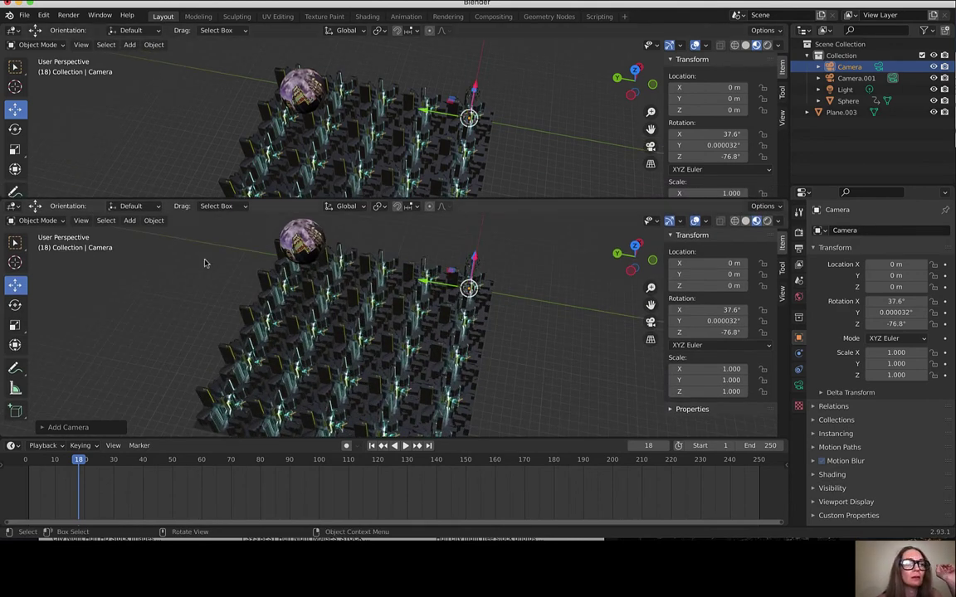
key("KP_0")
left_click(80, 220)
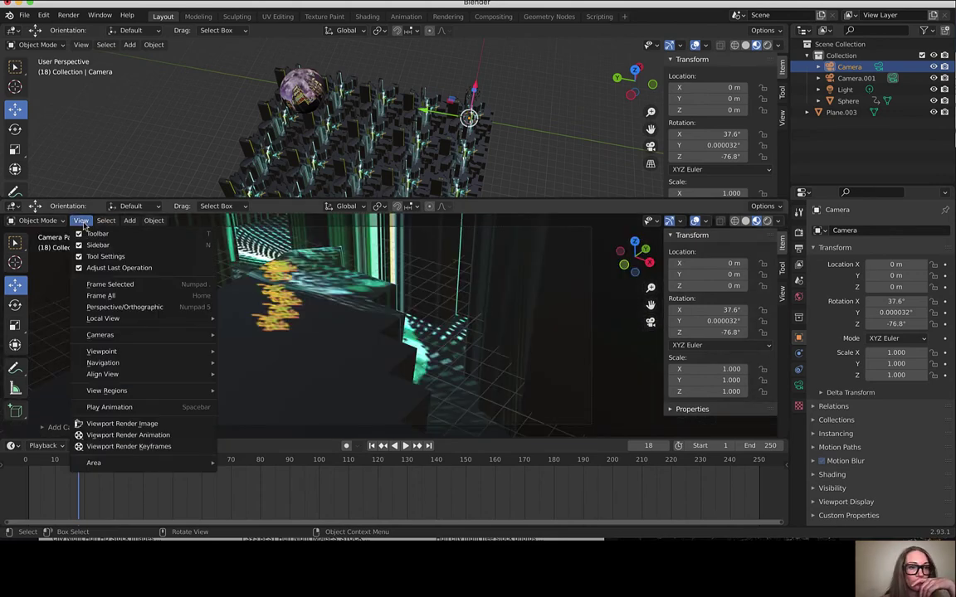
mouse_move(127, 356)
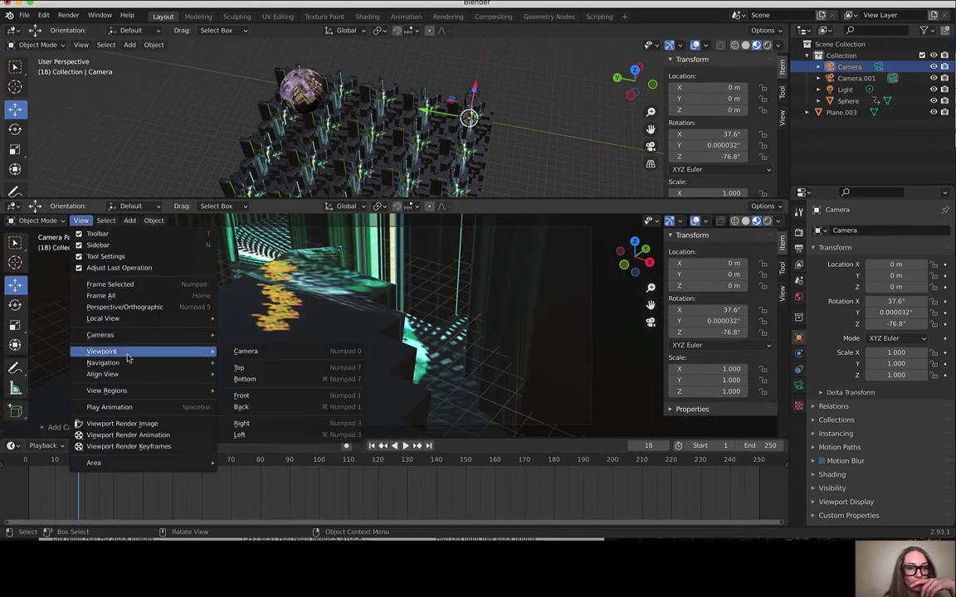
mouse_move(127, 335)
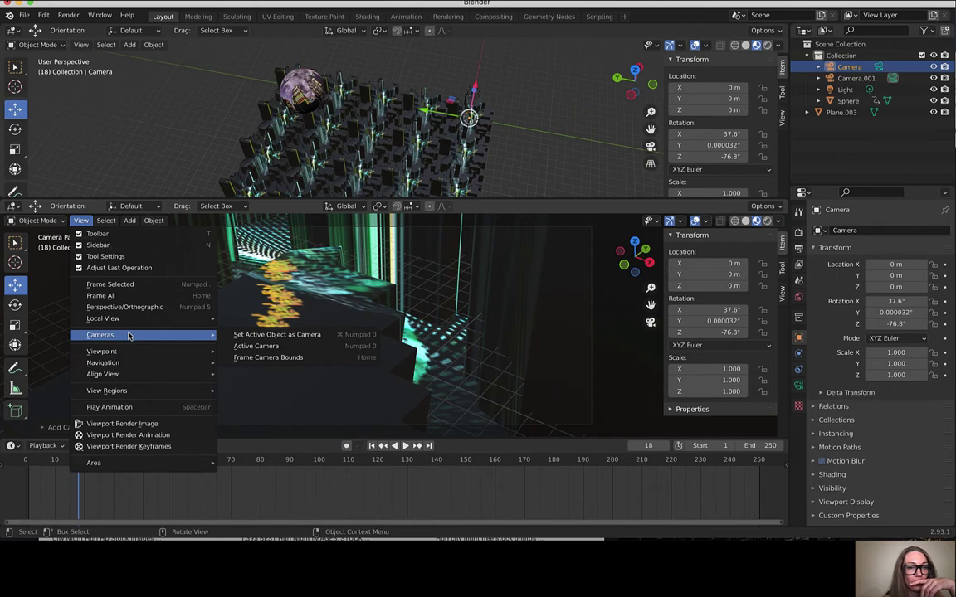
left_click(253, 336)
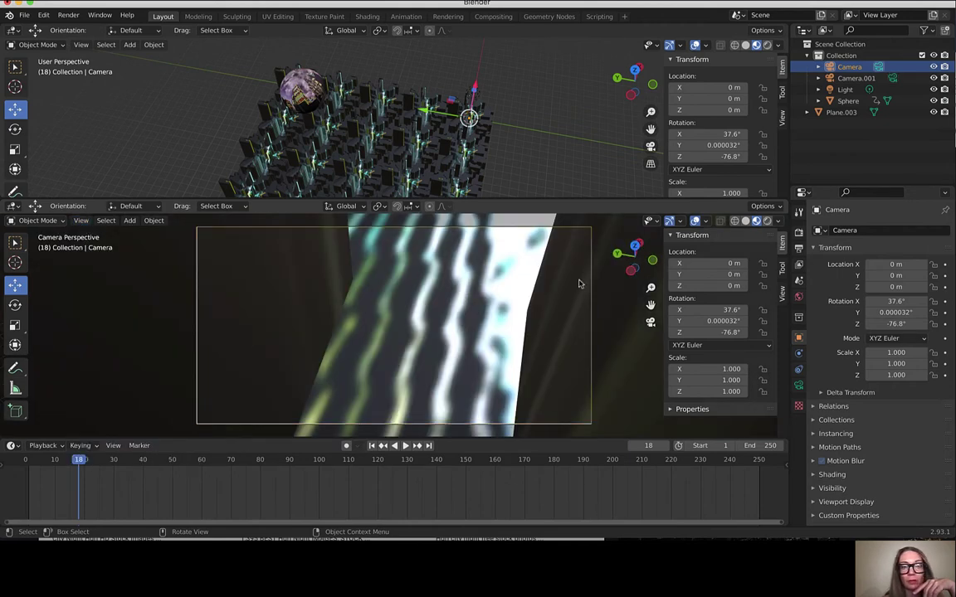
- Move the new camera along X to -218.98 m and up until it frames the city from above
left_click_drag(468, 119, 342, 171)
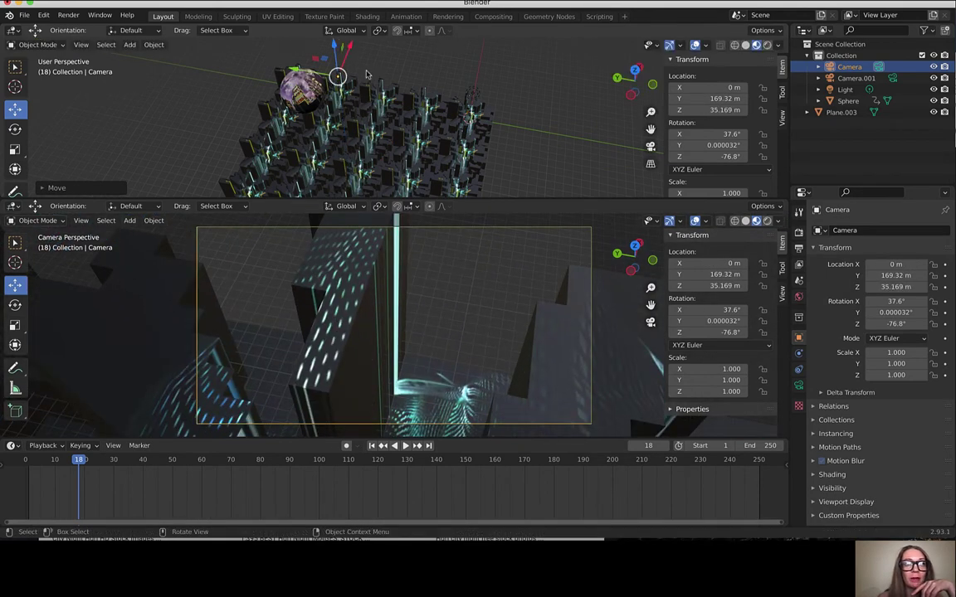
left_click_drag(348, 50, 264, 86)
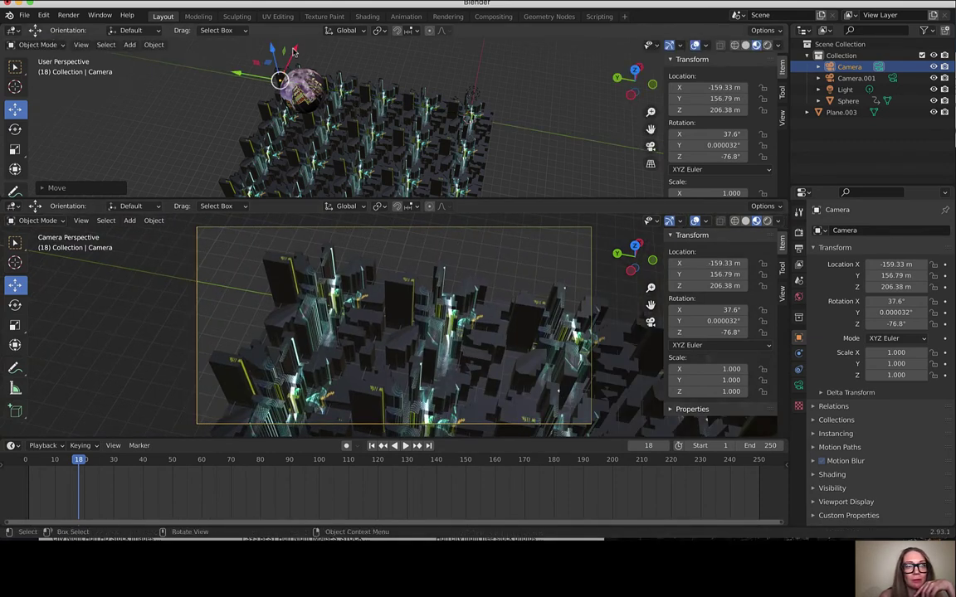
left_click_drag(292, 51, 375, 185)
- Play and scrub the animation, then set the Timeline start frame to 17
key("space")
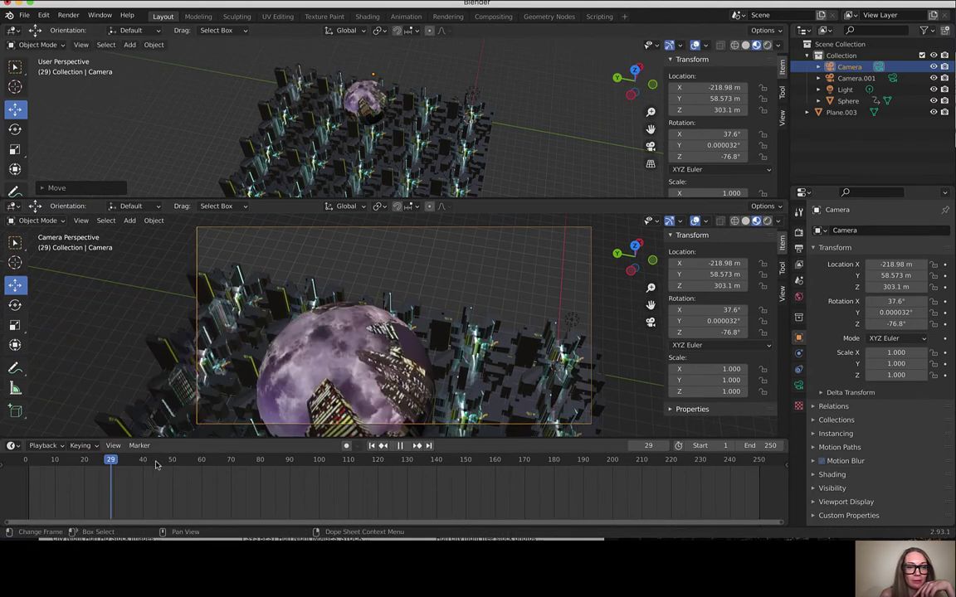
left_click_drag(318, 465, 34, 462)
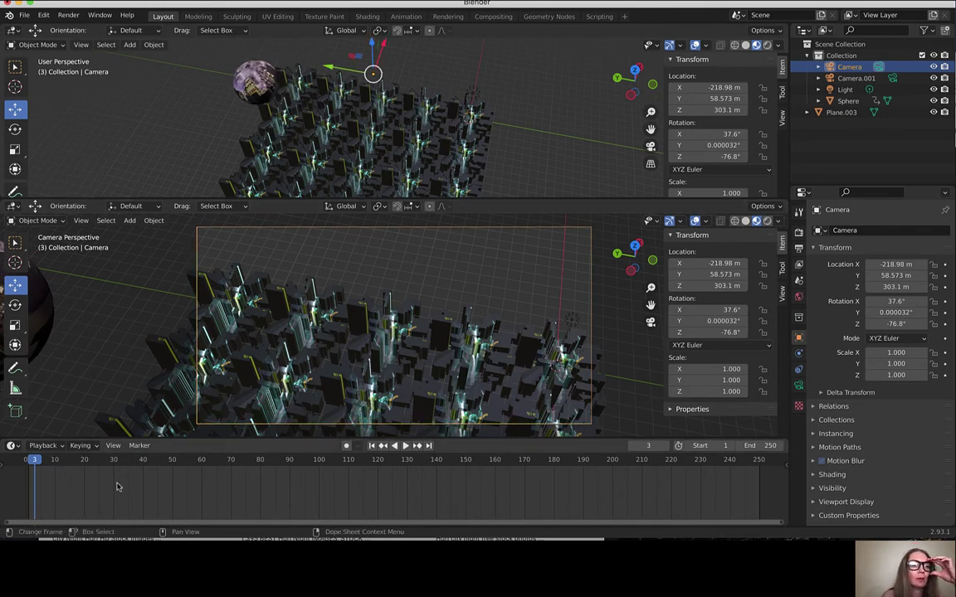
key("space")
left_click_drag(119, 465, 77, 466)
key("space")
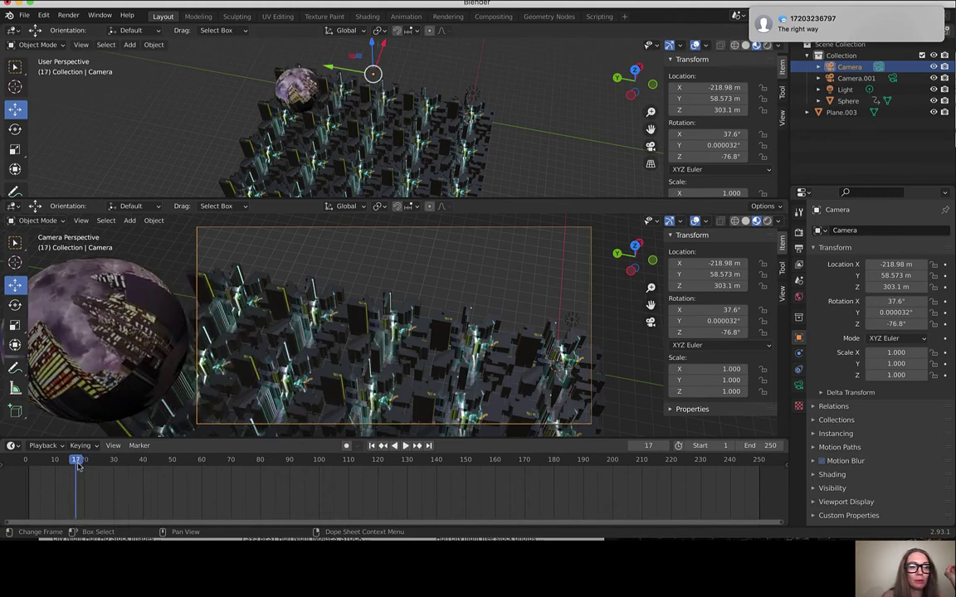
left_click(711, 445)
type("7")
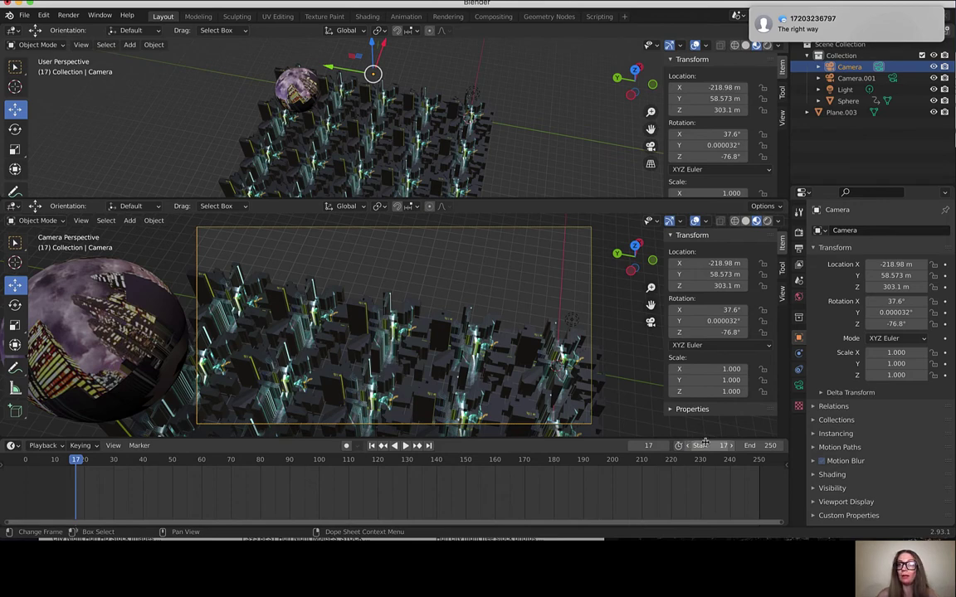
key("Return")
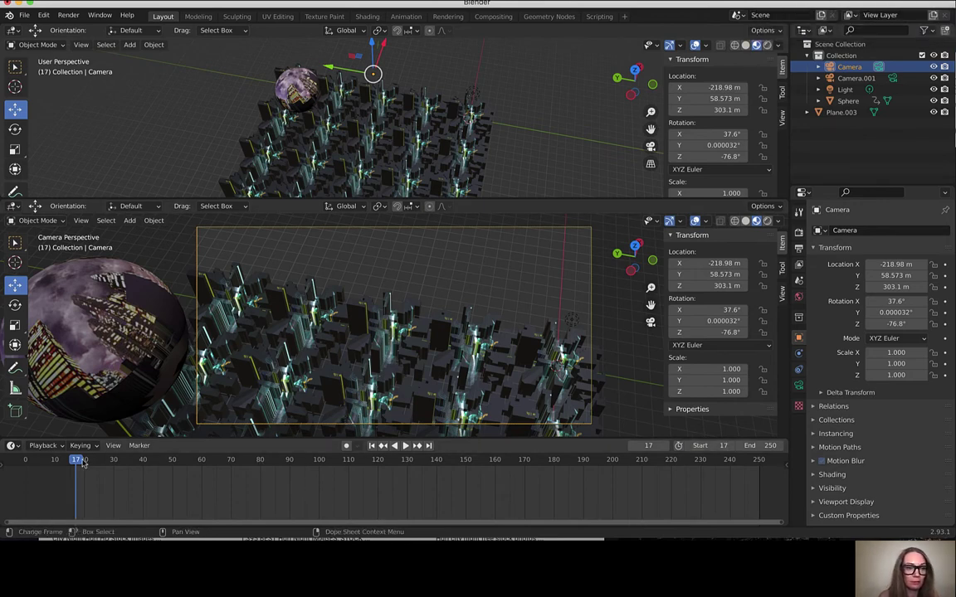
- Scrub to frame 43 and set the Timeline end frame to 43
key("space")
left_click_drag(178, 471, 151, 471)
key("space")
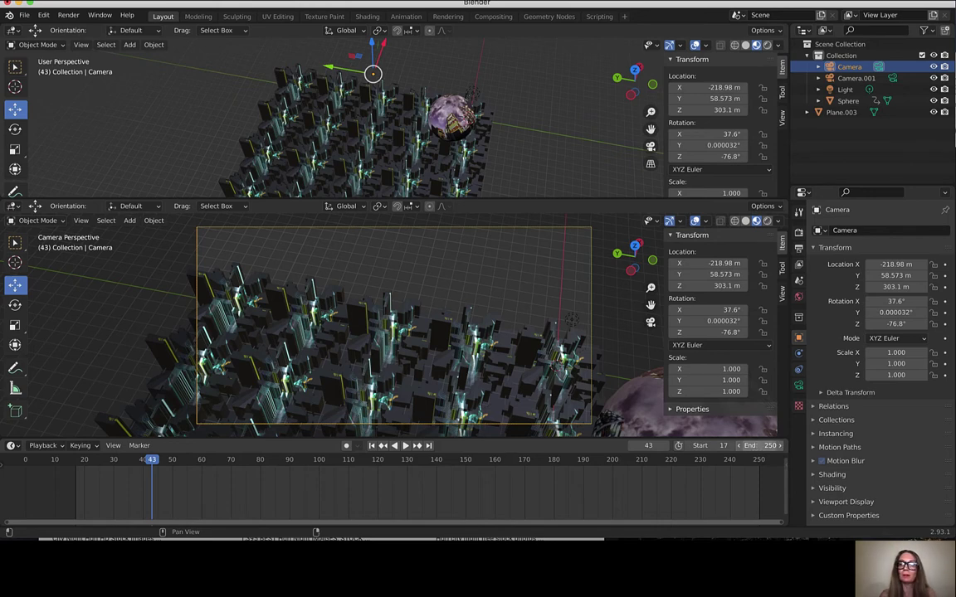
left_click(756, 446)
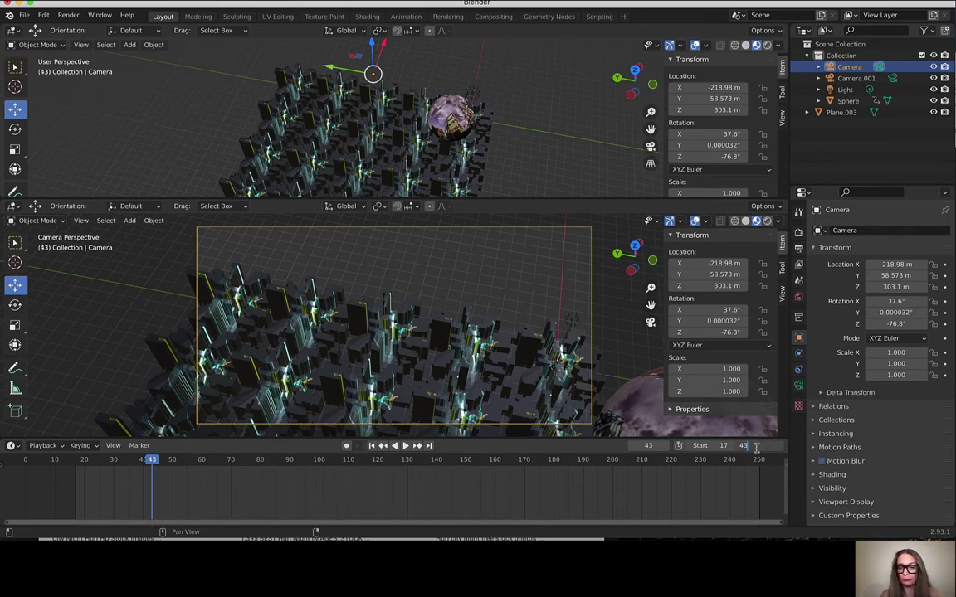
key("Return")
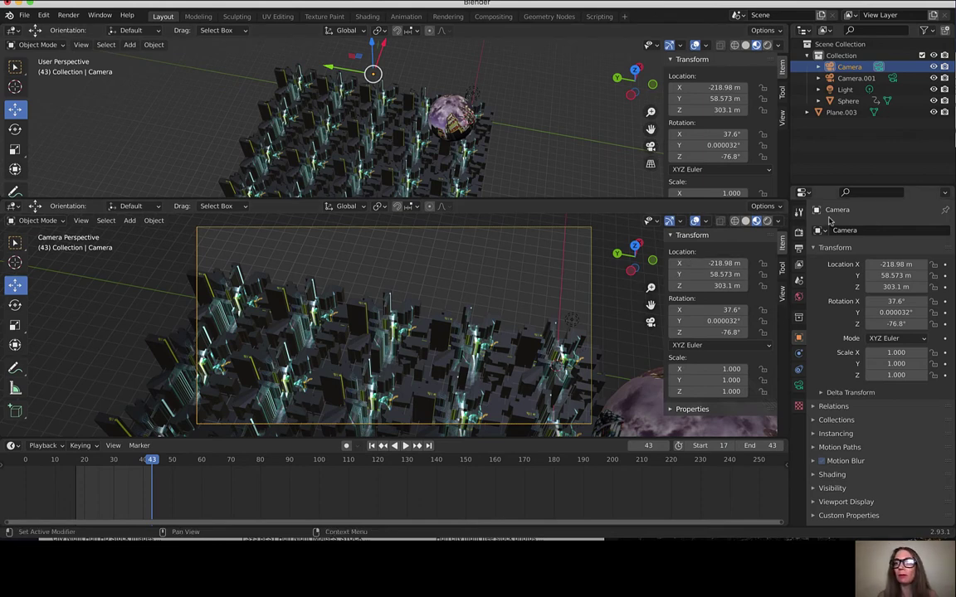
- In Output Properties Dimensions, set Resolution X 1980, Y 1020 and scale 50%
left_click(799, 232)
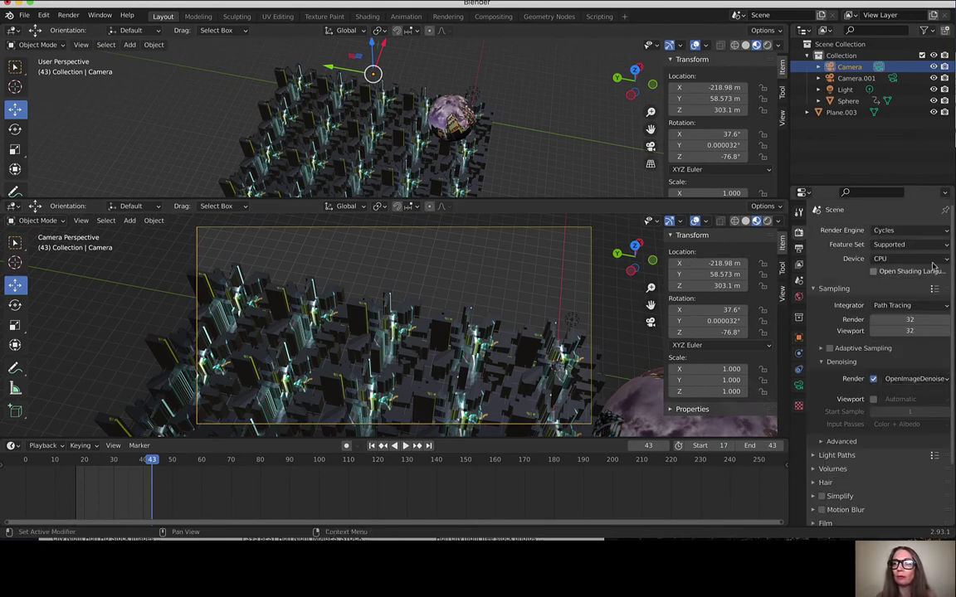
scroll(893, 297, "down", 3)
scroll(894, 274, "up", 3)
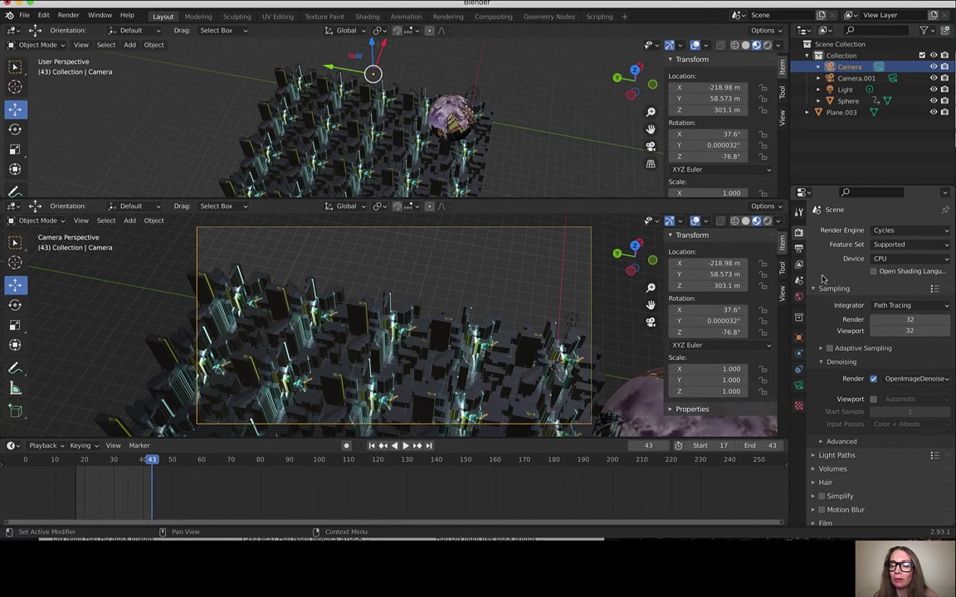
left_click(798, 248)
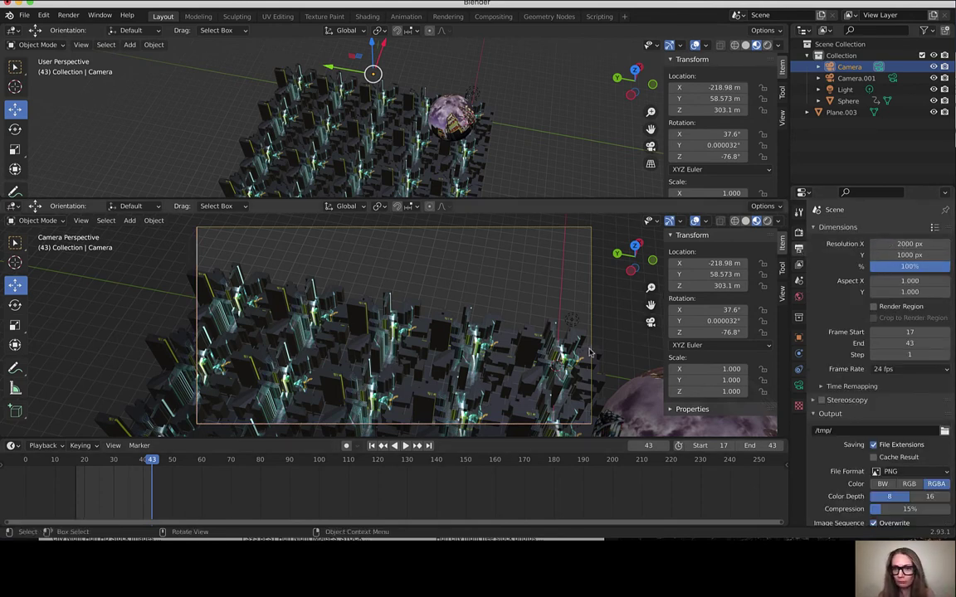
left_click(909, 244)
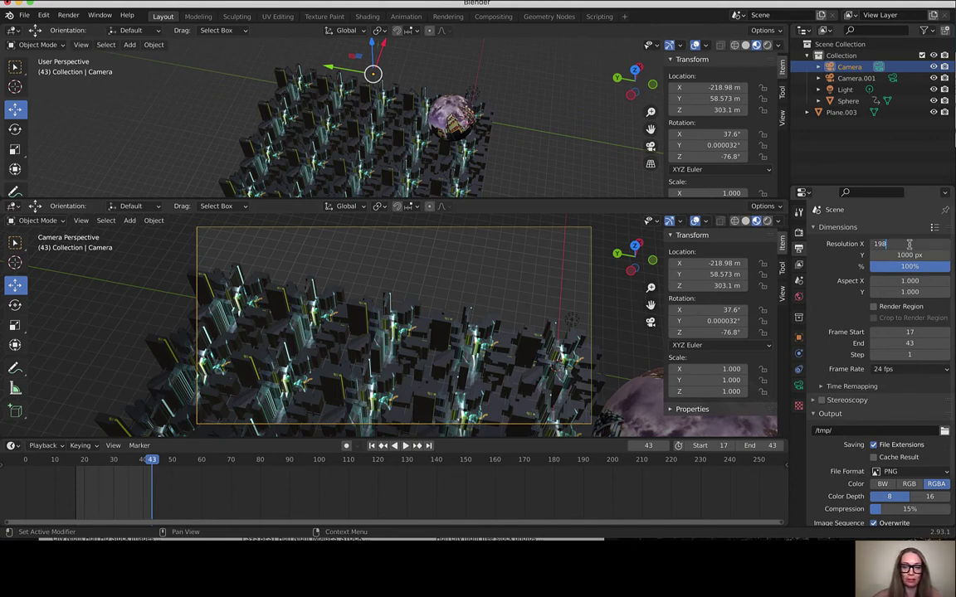
left_click(909, 255)
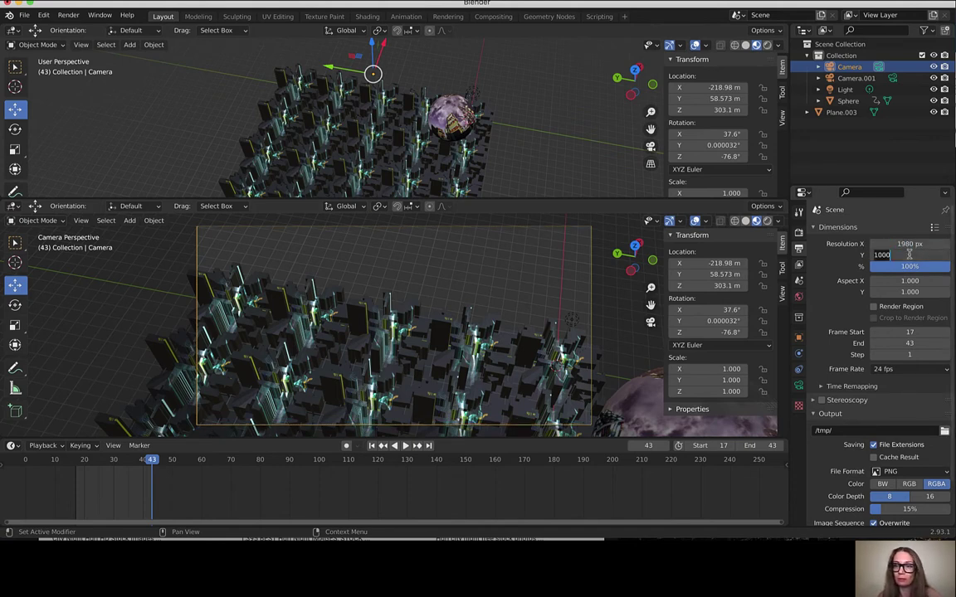
type("1")
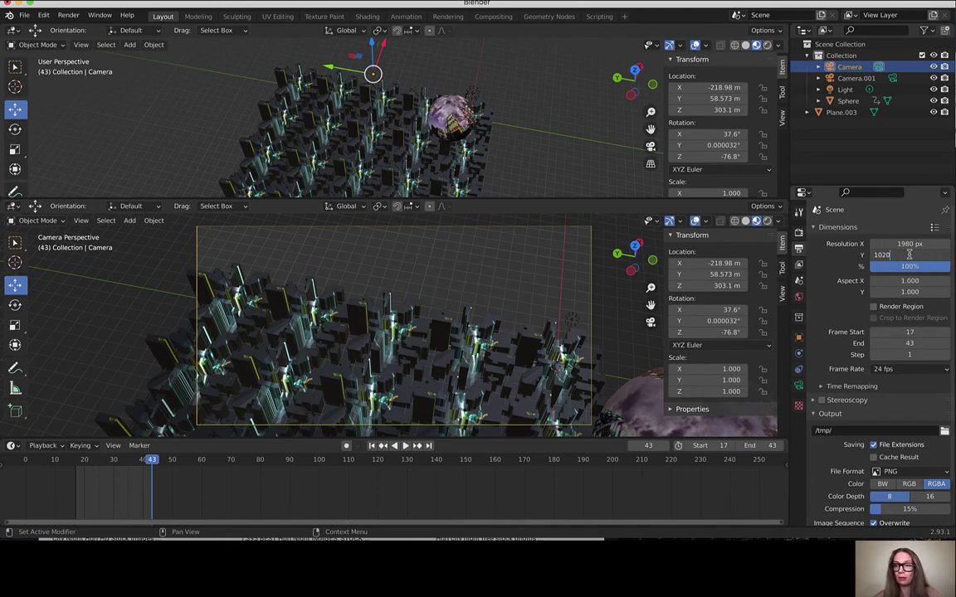
left_click(908, 267)
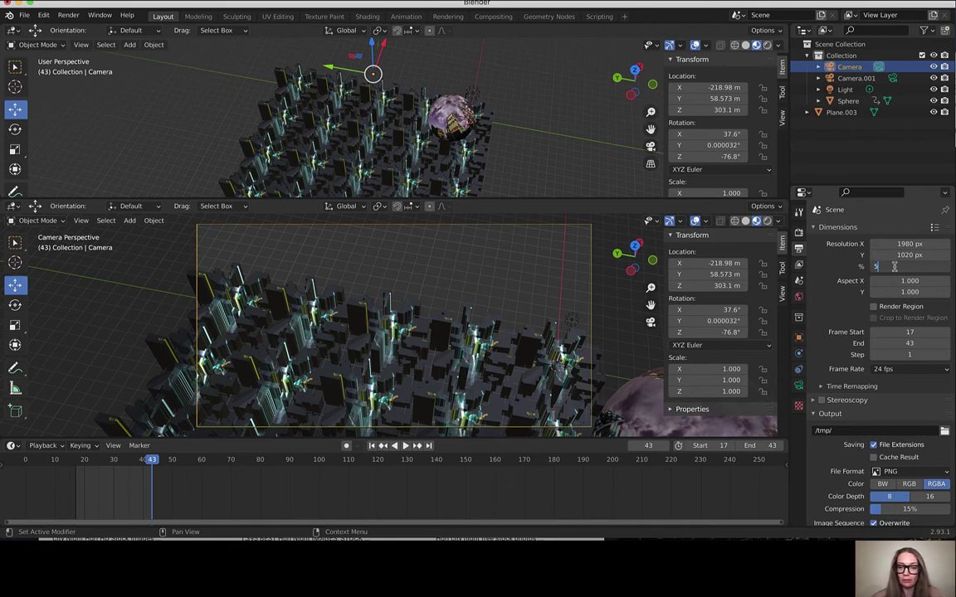
type("50")
key("Return")
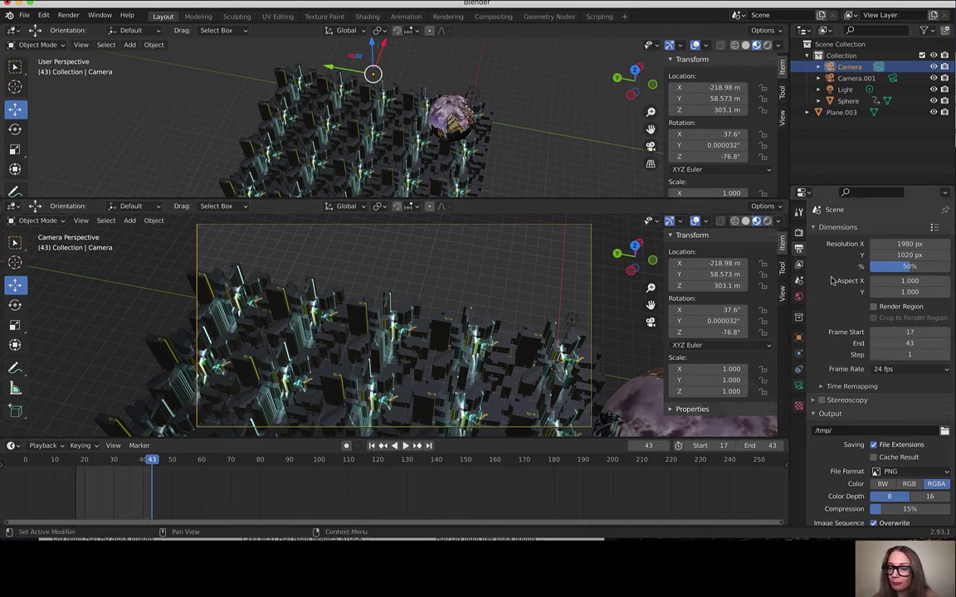
- Keep OpenImageDenoise as the Cycles denoiser and switch the camera view to Rendered shading
left_click(800, 234)
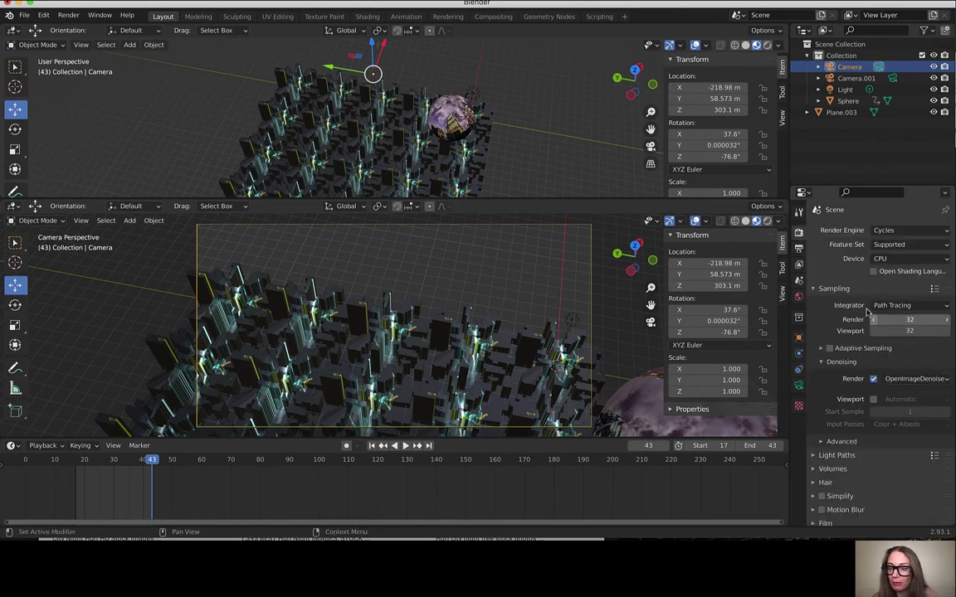
left_click(895, 378)
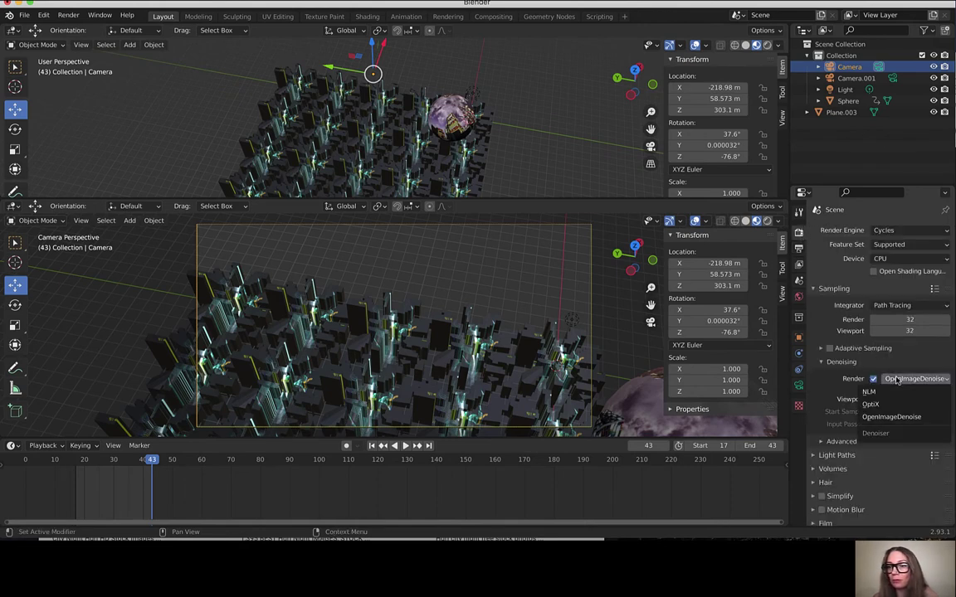
left_click(907, 420)
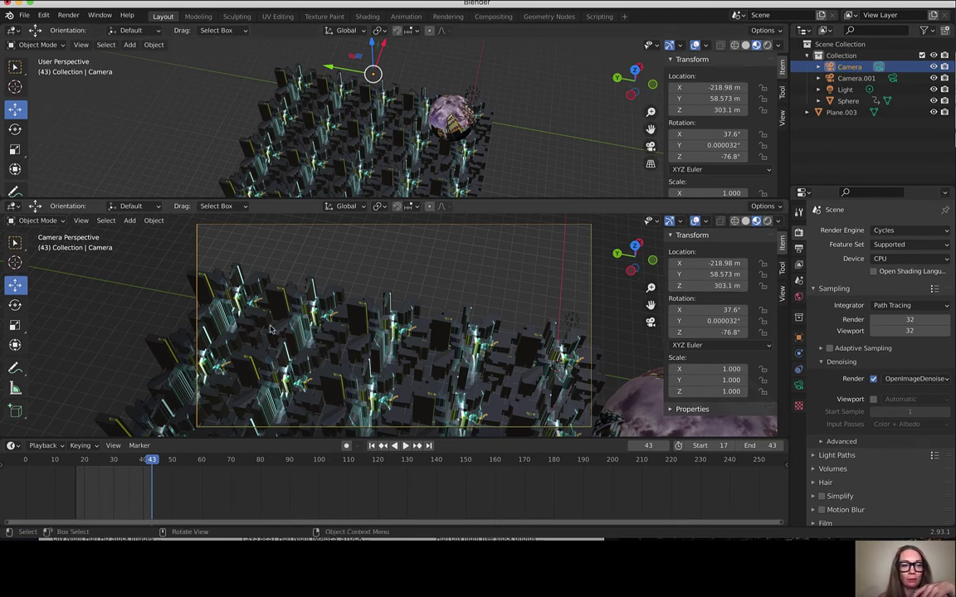
left_click(767, 221)
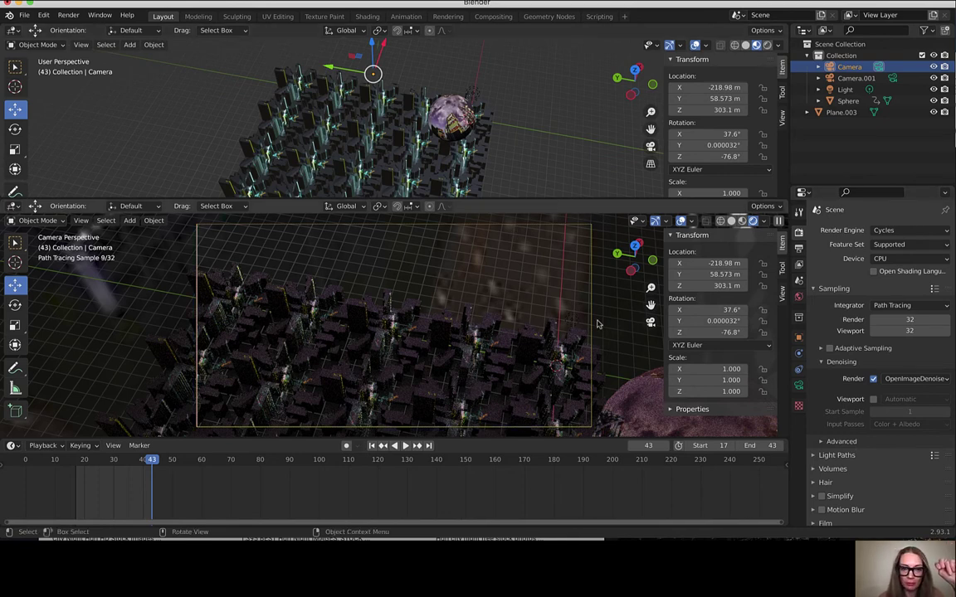
- Uncheck Camera under World Properties Ray Visibility, then return to the Output Properties
left_click(798, 296)
left_click(874, 374)
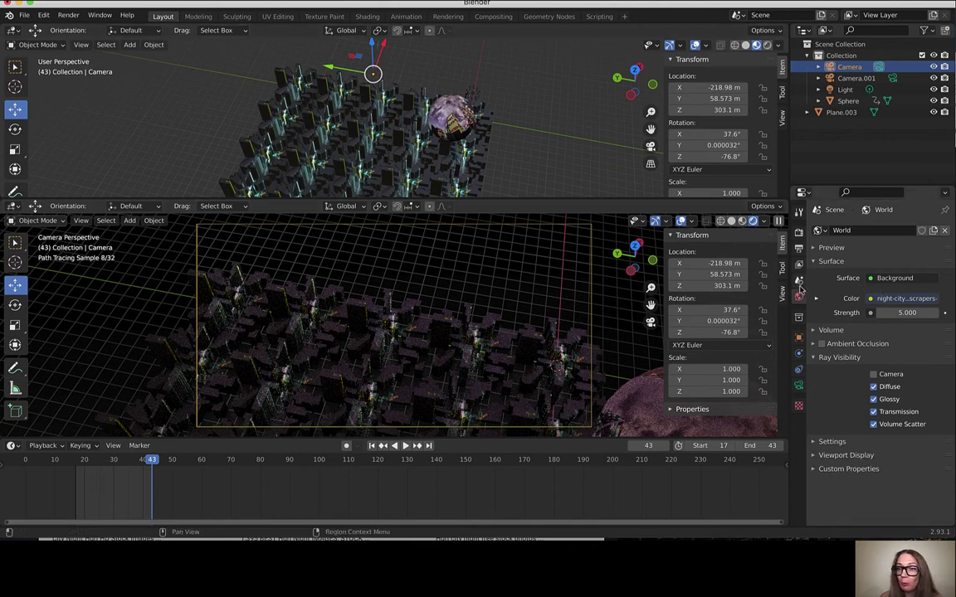
left_click(799, 234)
left_click(799, 249)
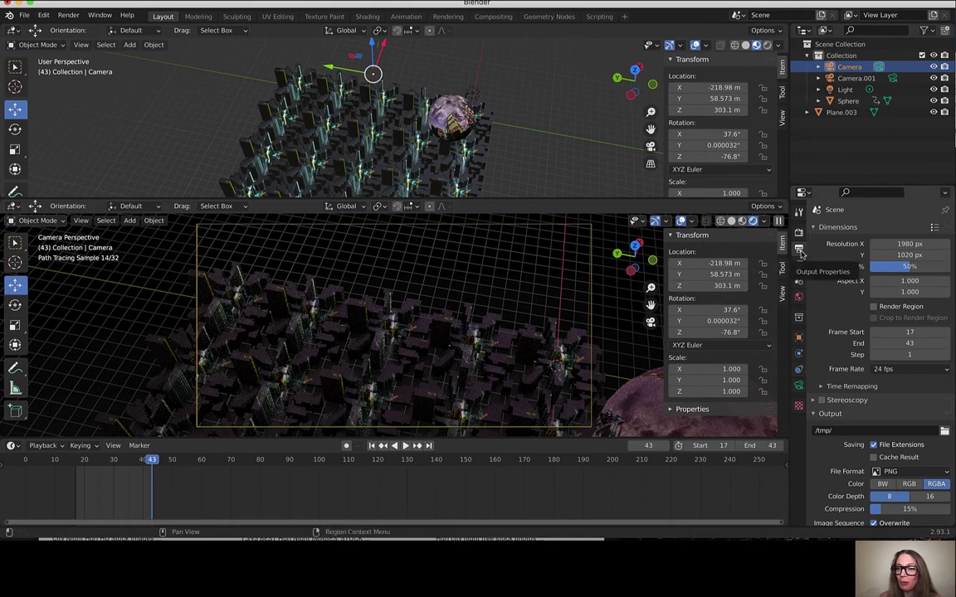
- Create a render-image-sequence-test-stills folder inside filesforD369Test from the output path browser
scroll(902, 419, "down", 2)
scroll(903, 419, "down", 1)
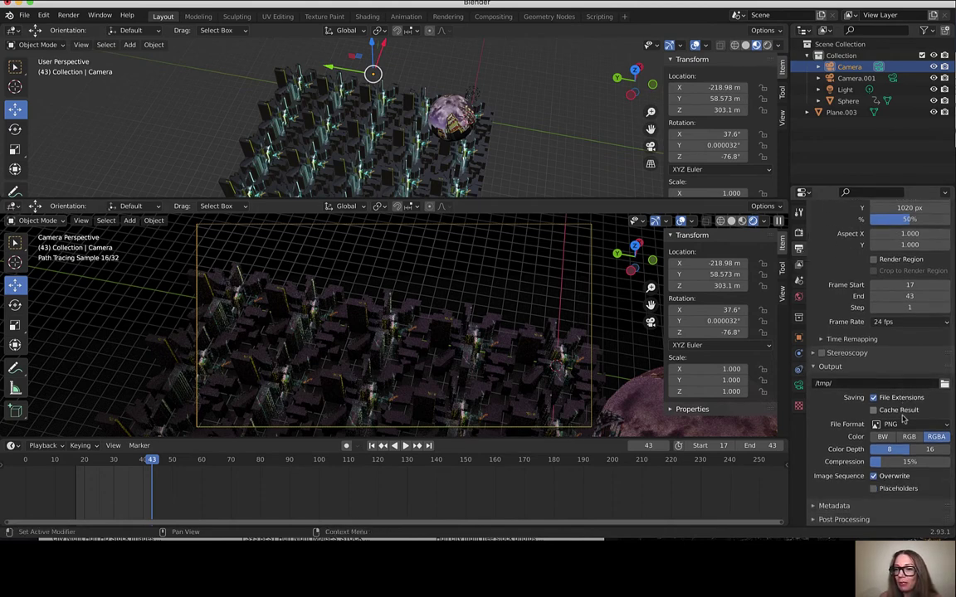
left_click(945, 385)
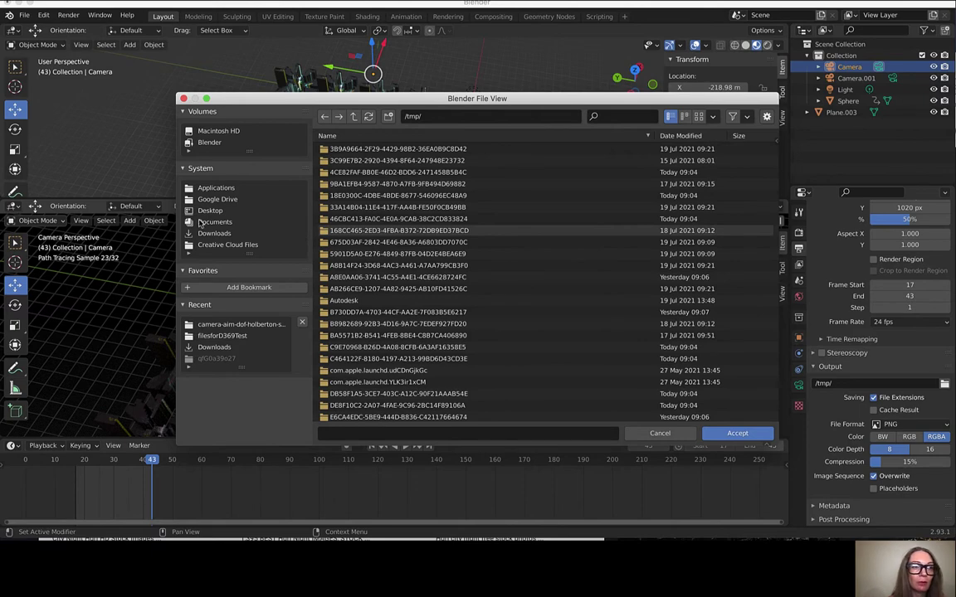
left_click(221, 326)
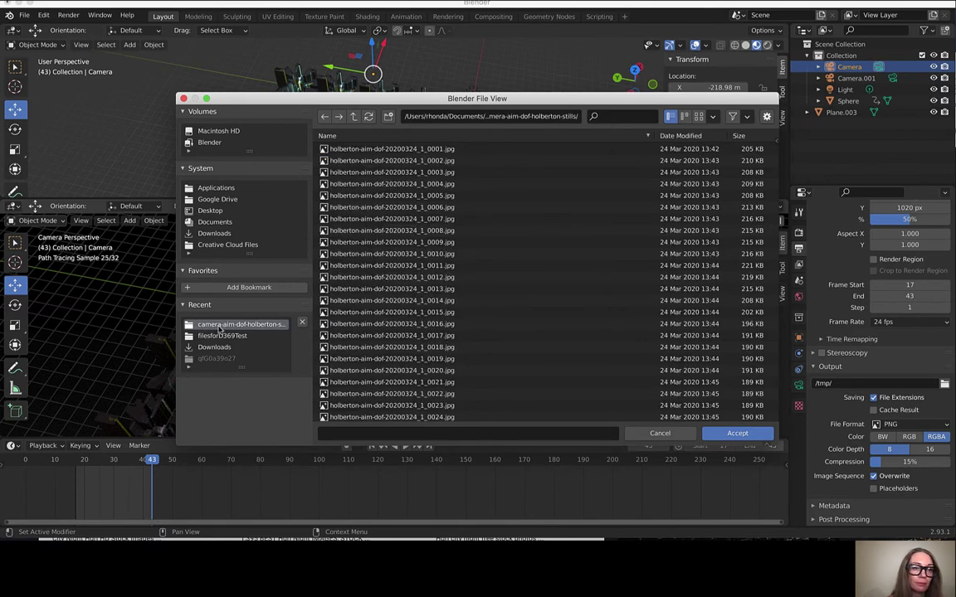
left_click(214, 336)
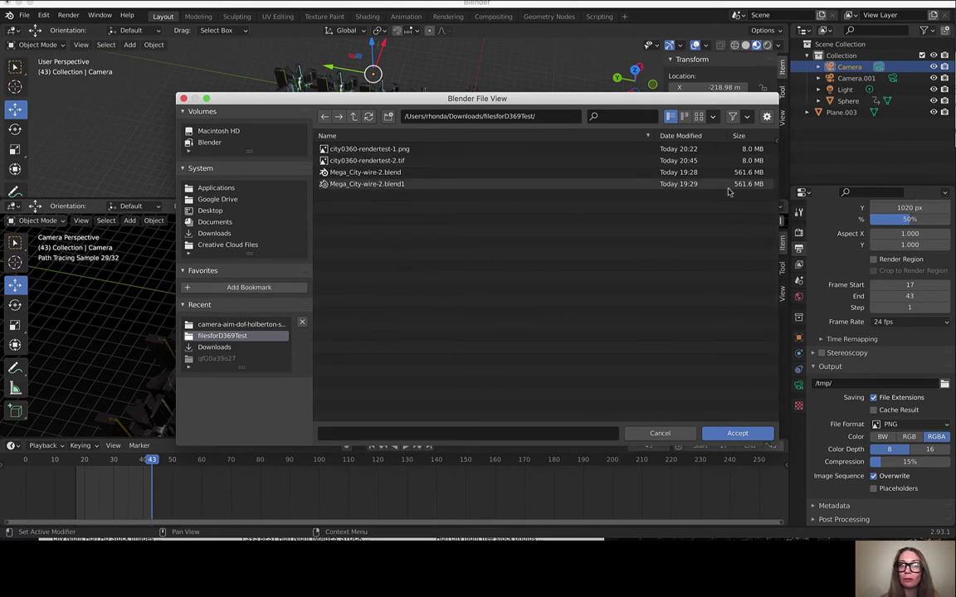
left_click(388, 116)
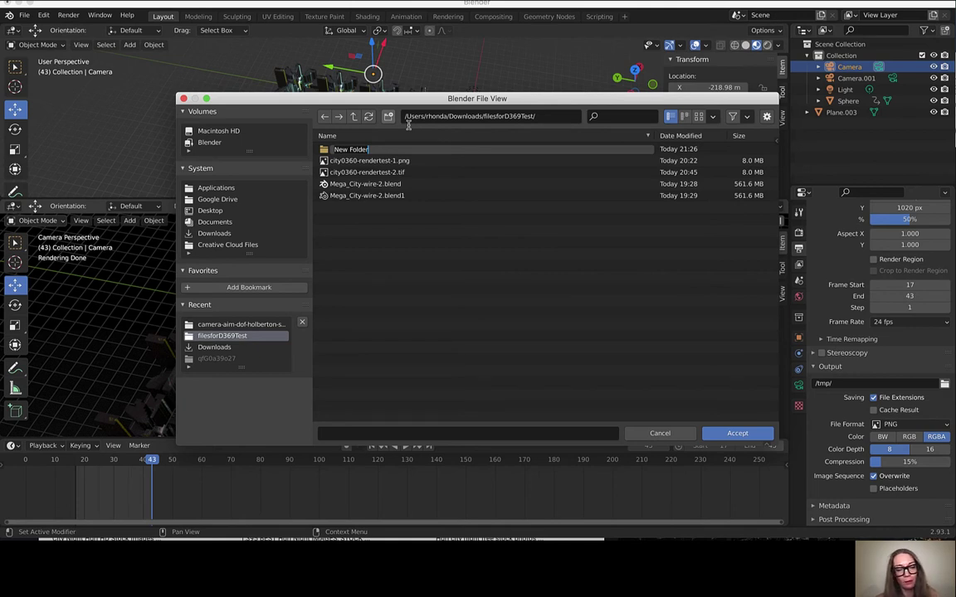
type("render-image-sequence-test-s")
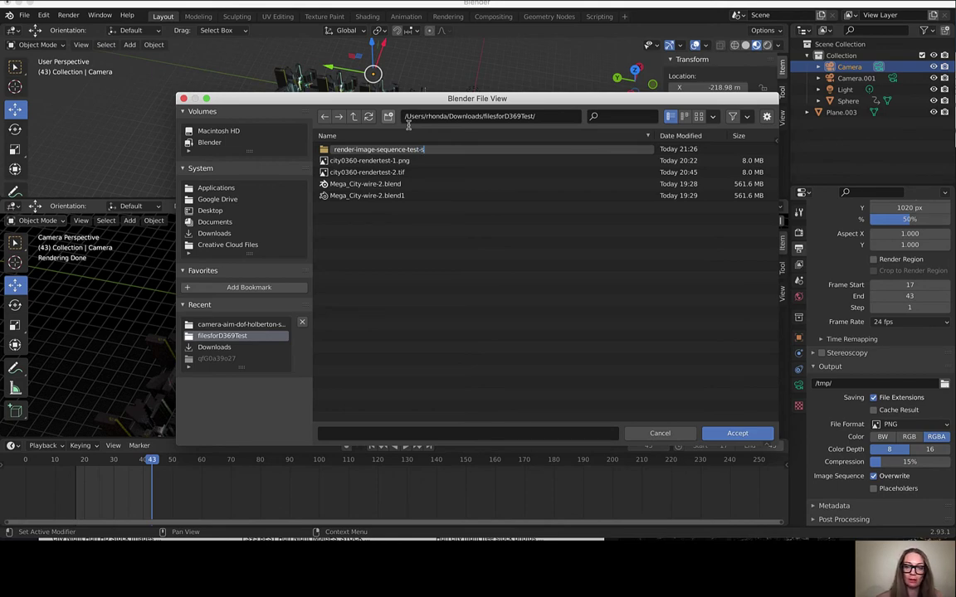
type("lls")
key("Return")
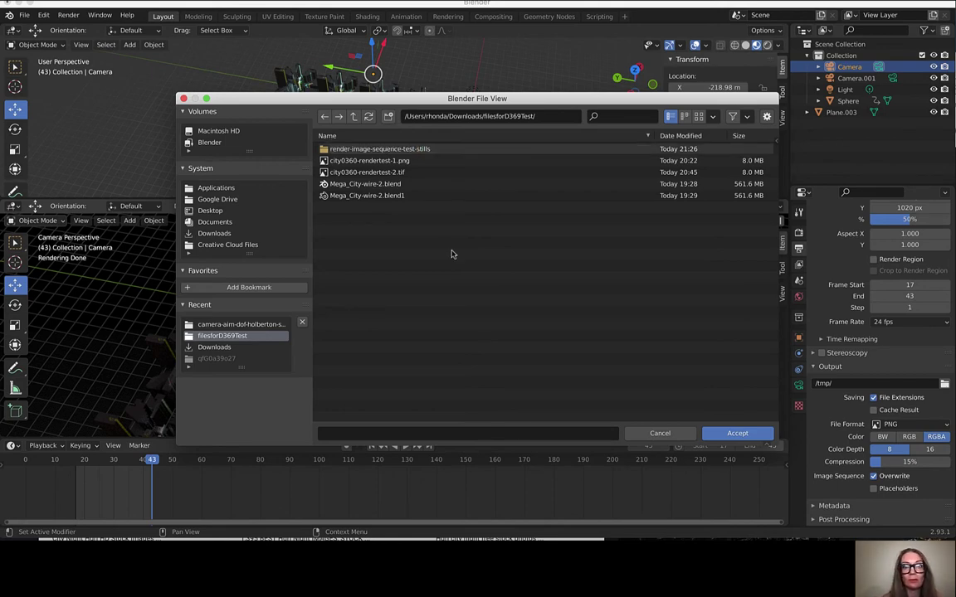
double_click(426, 160)
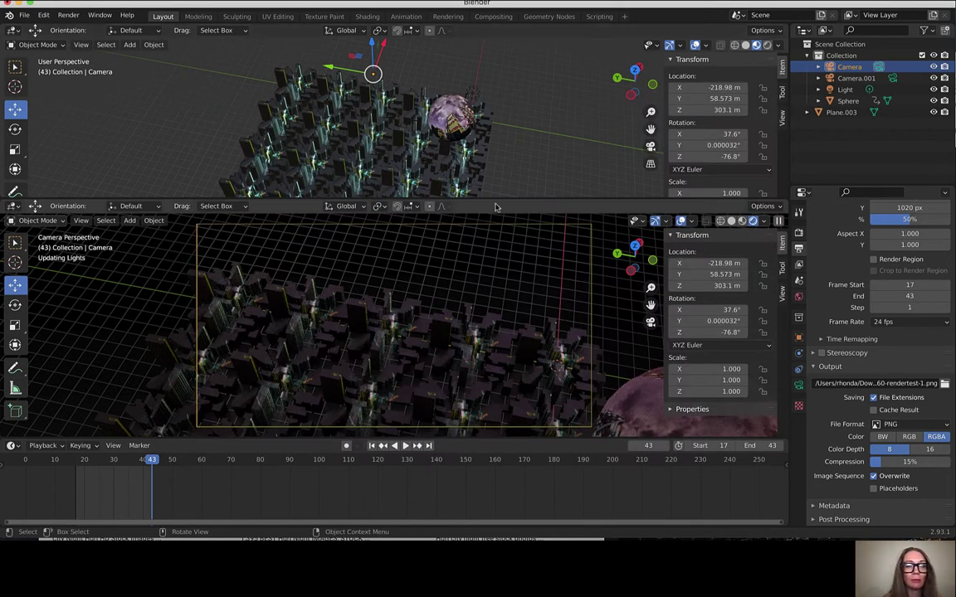
- Set the output path to city0360-rendertest-1.png inside render-image-sequence-test-stills and accept
left_click(944, 385)
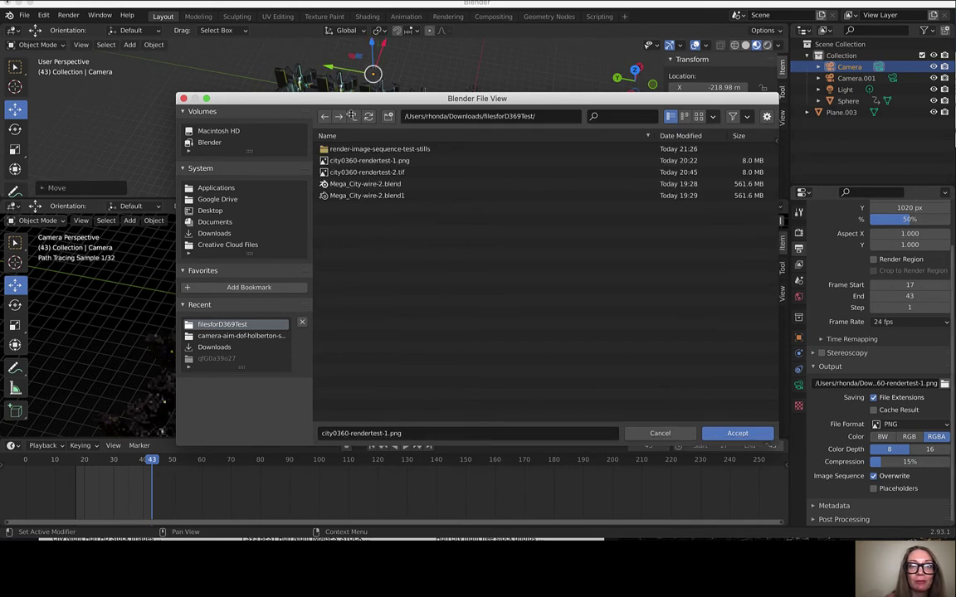
left_click(360, 150)
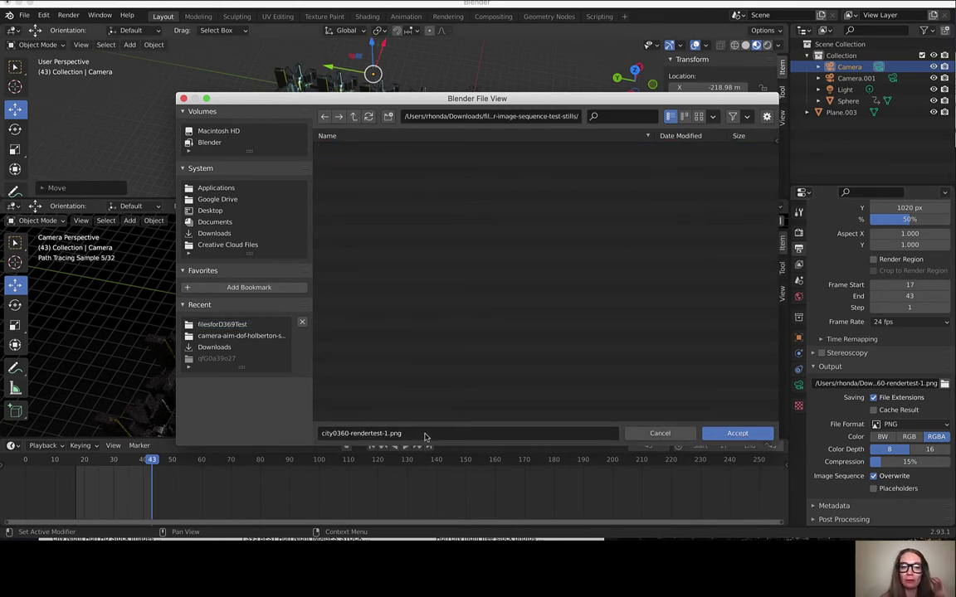
left_click(360, 434)
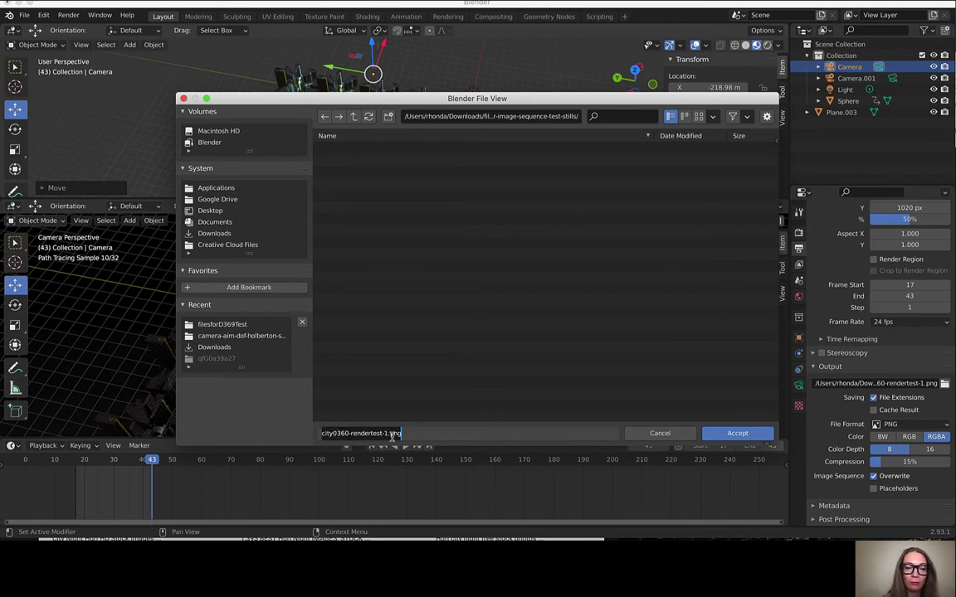
key("End")
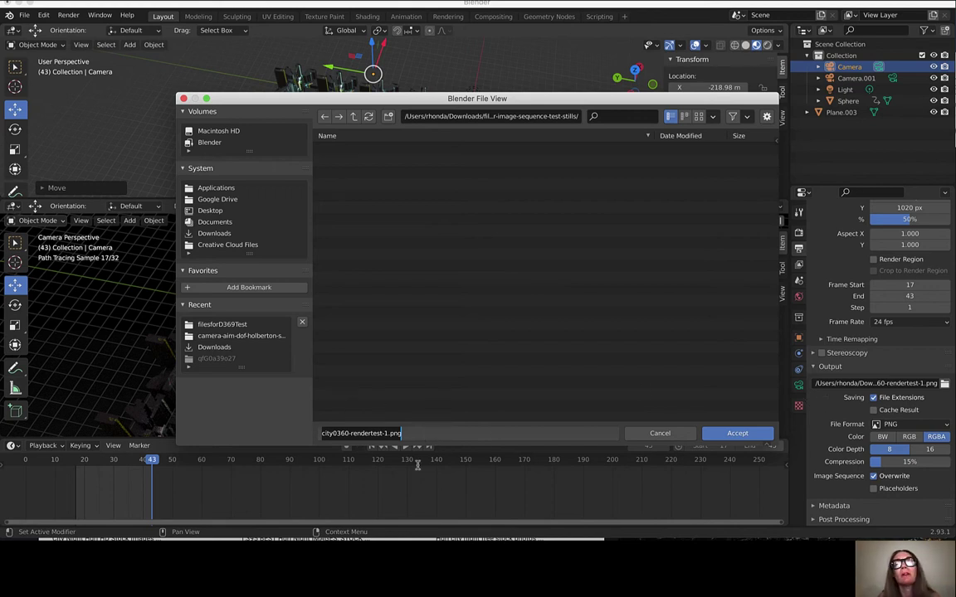
left_click(732, 431)
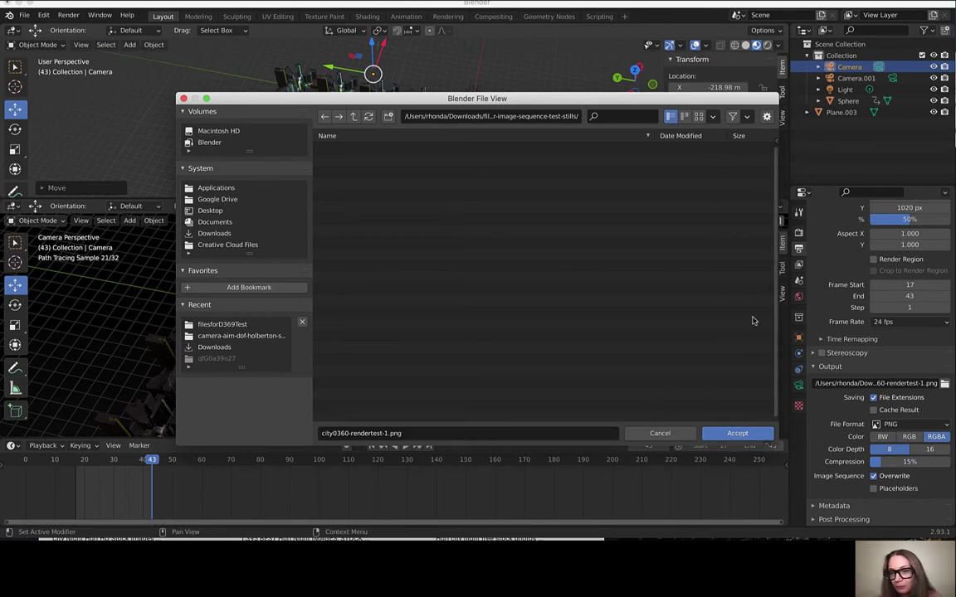
left_click(737, 432)
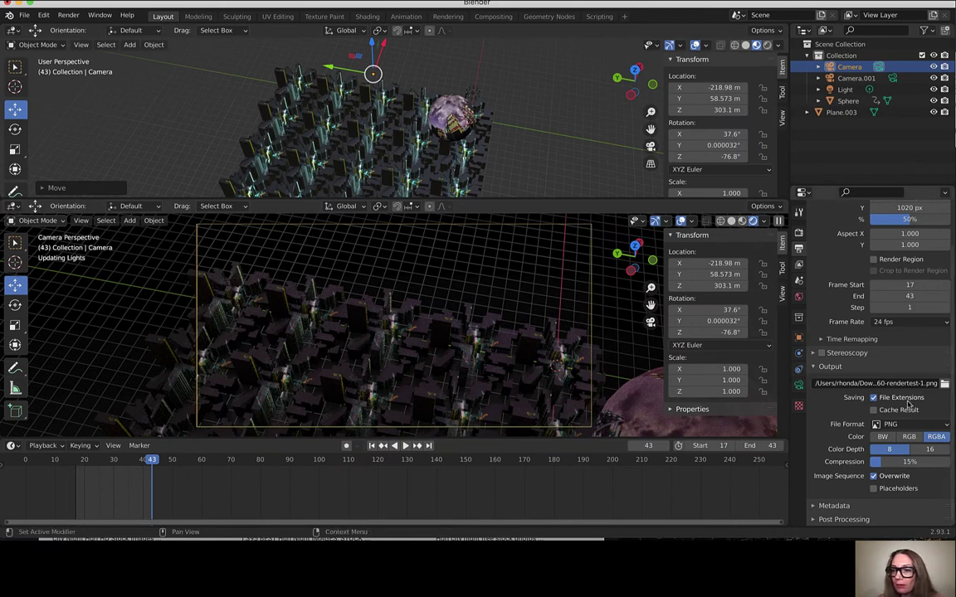
- Choose PNG in the File Format list and drag the Compression slider down to 0%
left_click(910, 425)
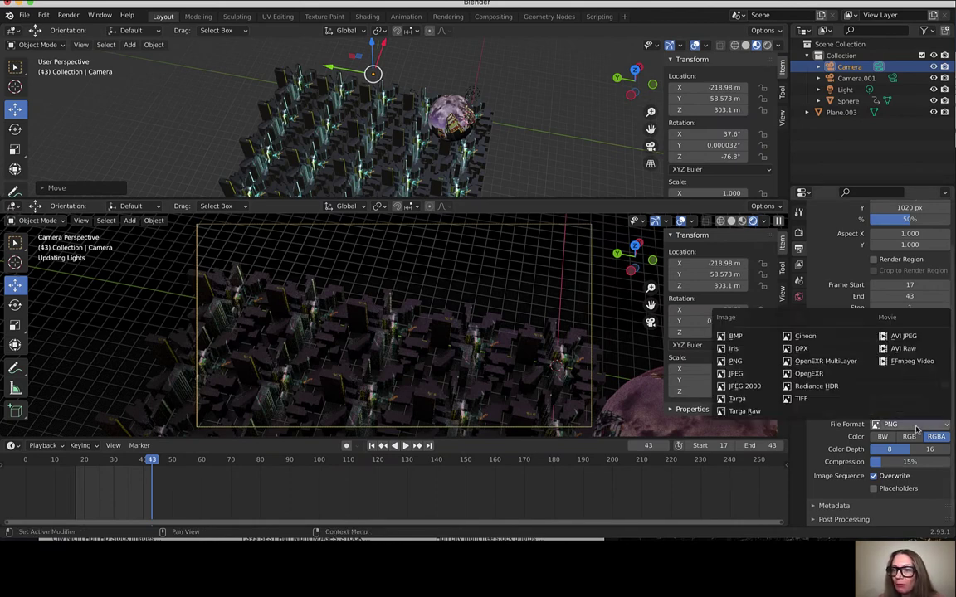
left_click(734, 363)
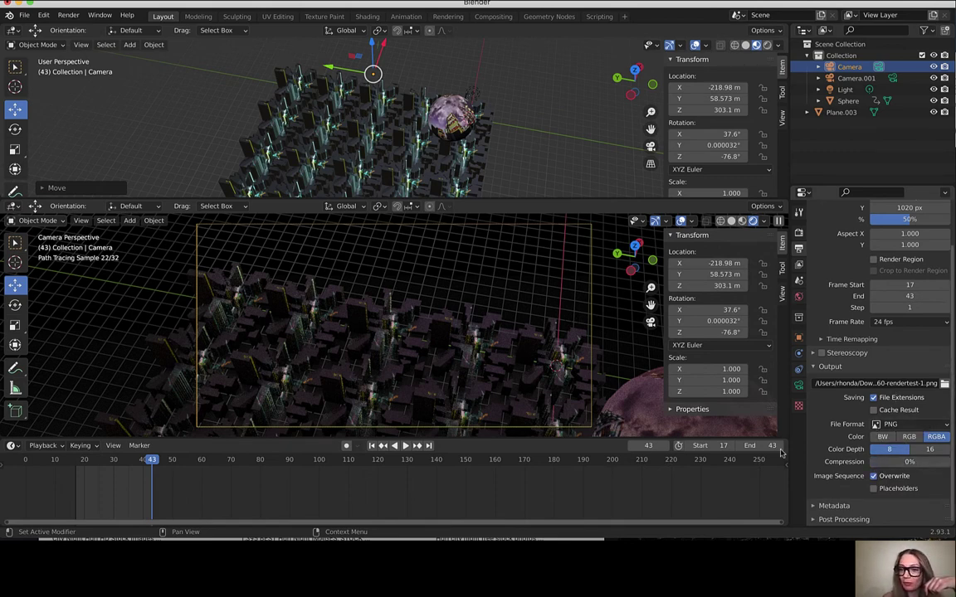
left_click_drag(908, 462, 892, 470)
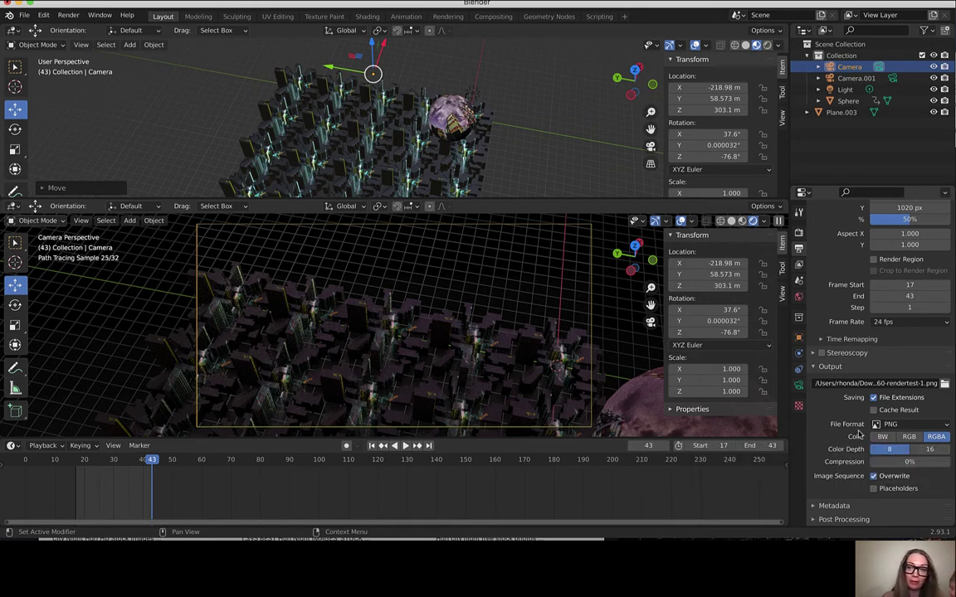
scroll(918, 223, "up", 1)
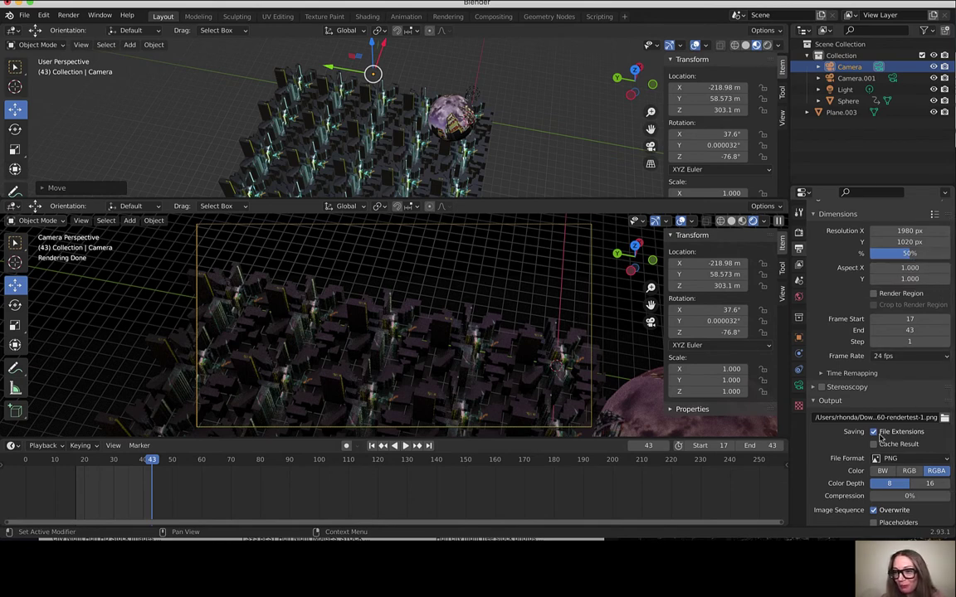
- Confirm the render output path city0360-rendertest-1.png in the output folder browser
scroll(884, 437, "down", 2)
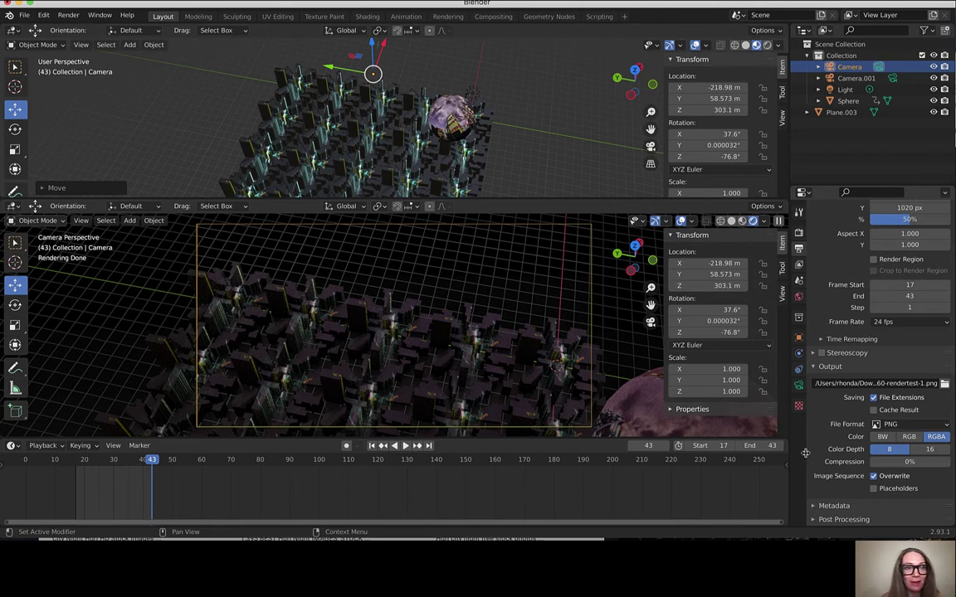
scroll(913, 419, "up", 3)
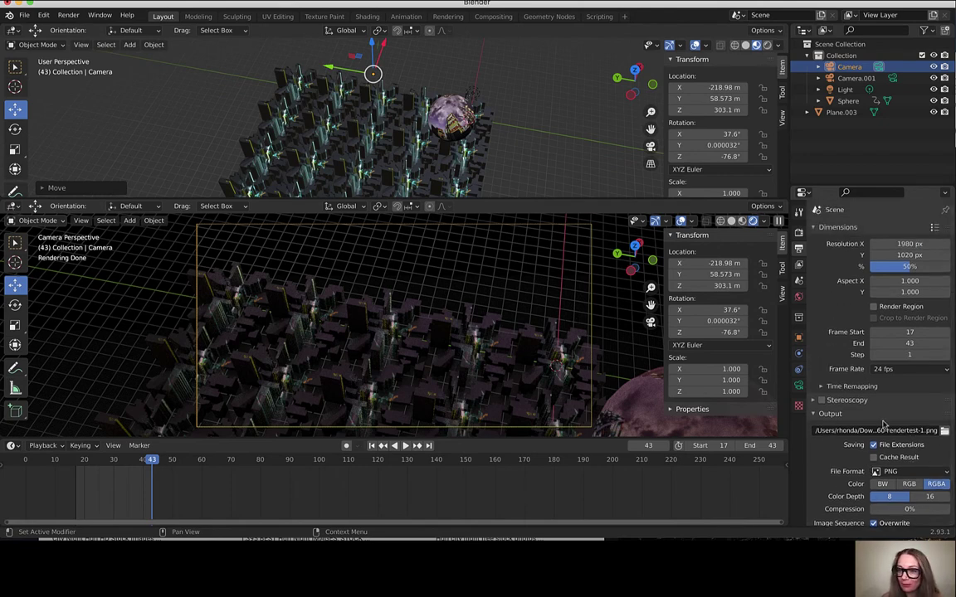
scroll(884, 425, "down", 2)
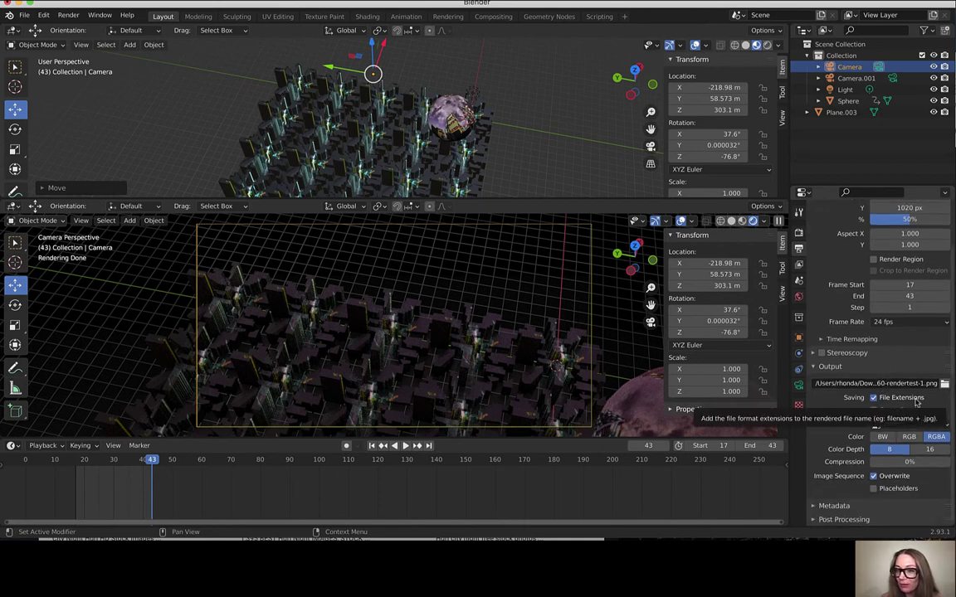
left_click(945, 384)
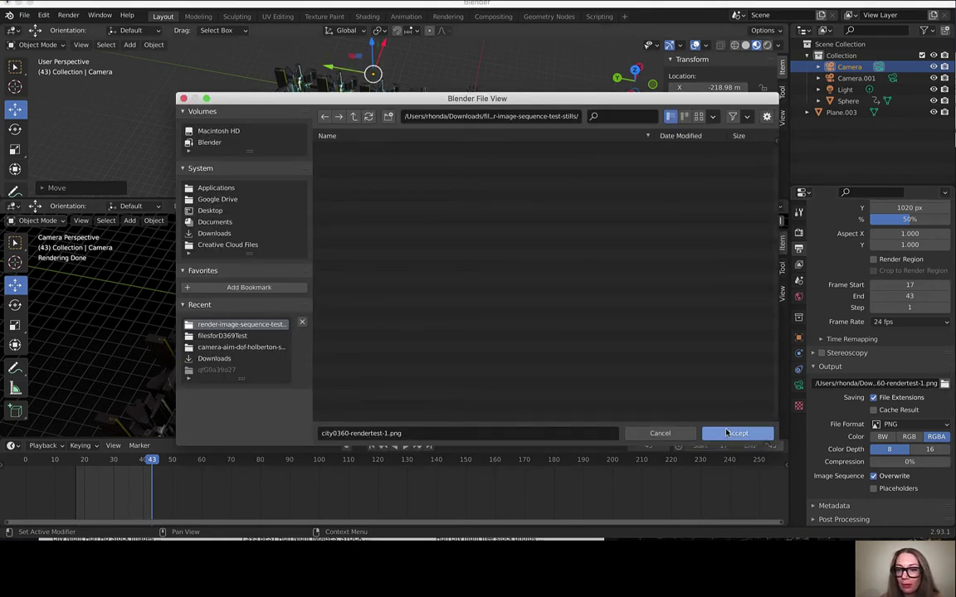
left_click(855, 448)
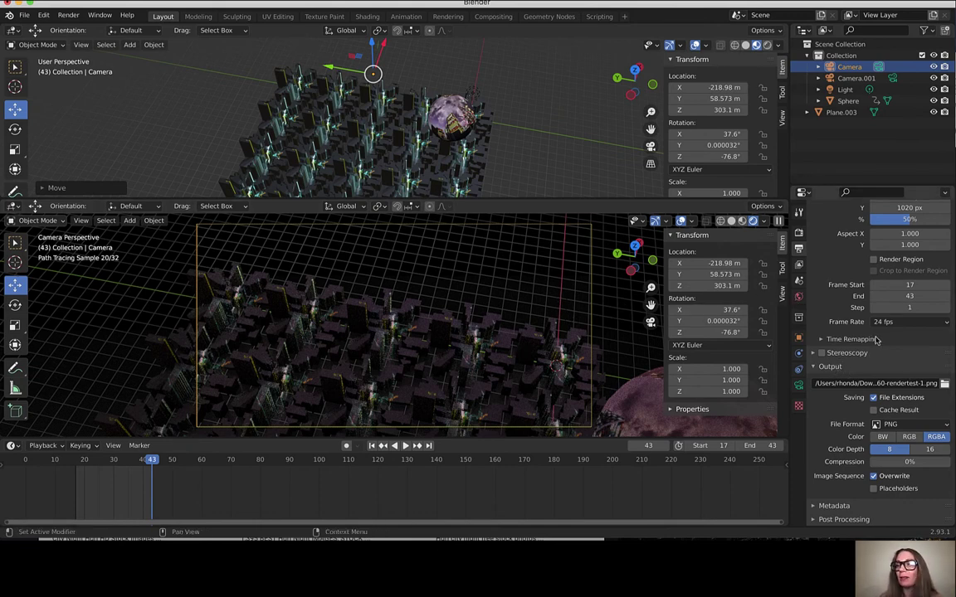
- Keep OpenImageDenoise as the render denoiser and switch to the Rendering workspace
scroll(875, 340, "up", 2)
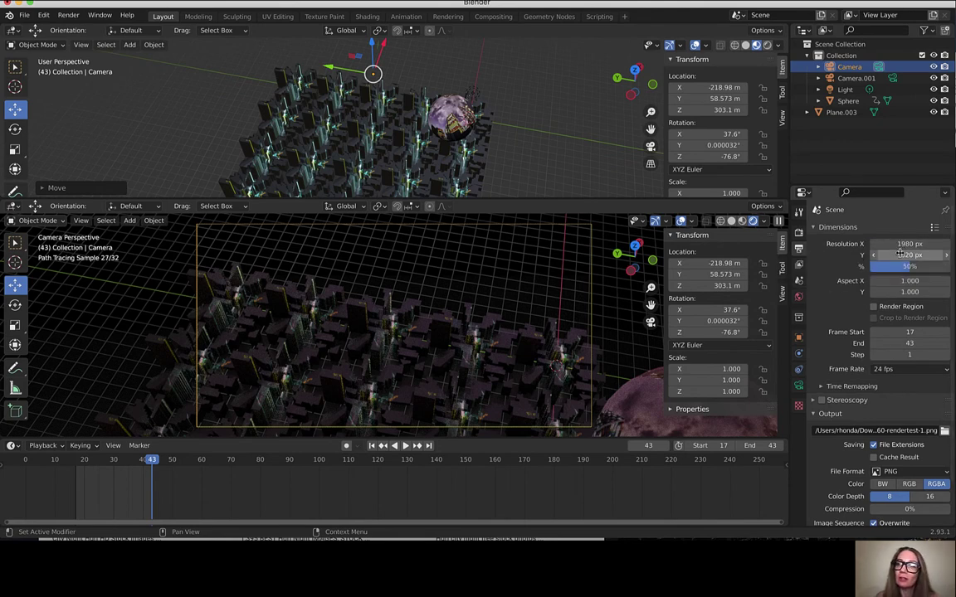
left_click(798, 233)
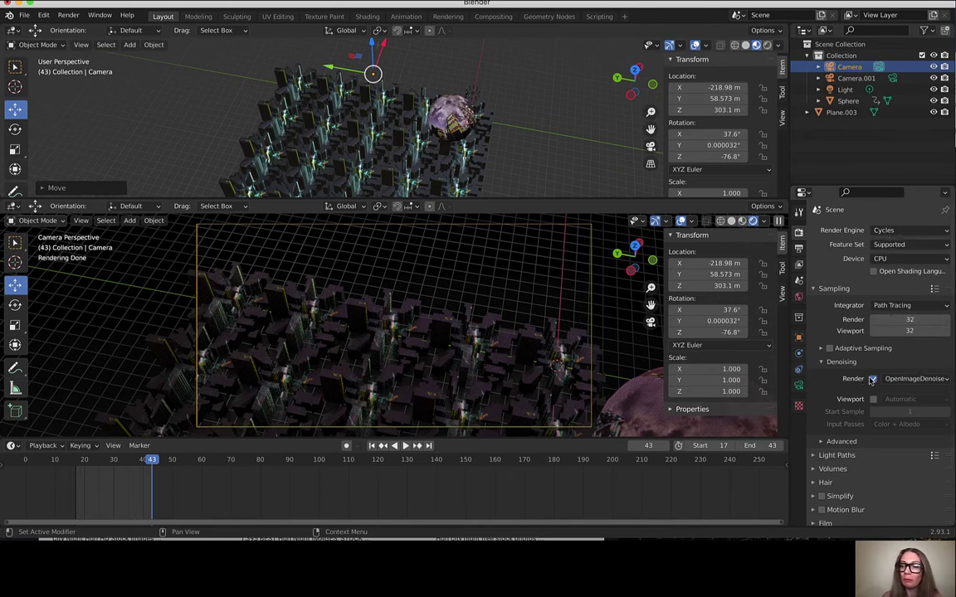
left_click(909, 380)
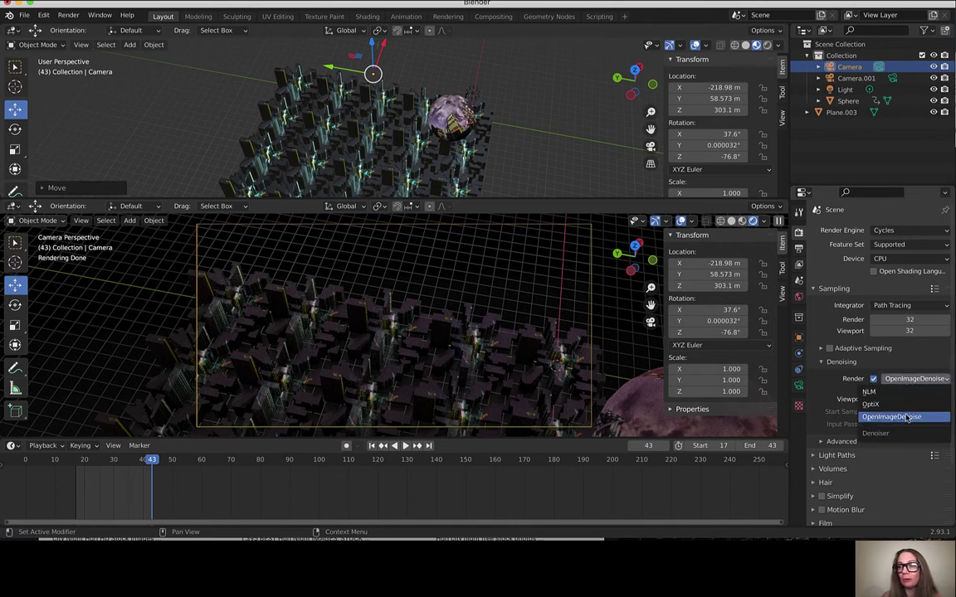
left_click(907, 419)
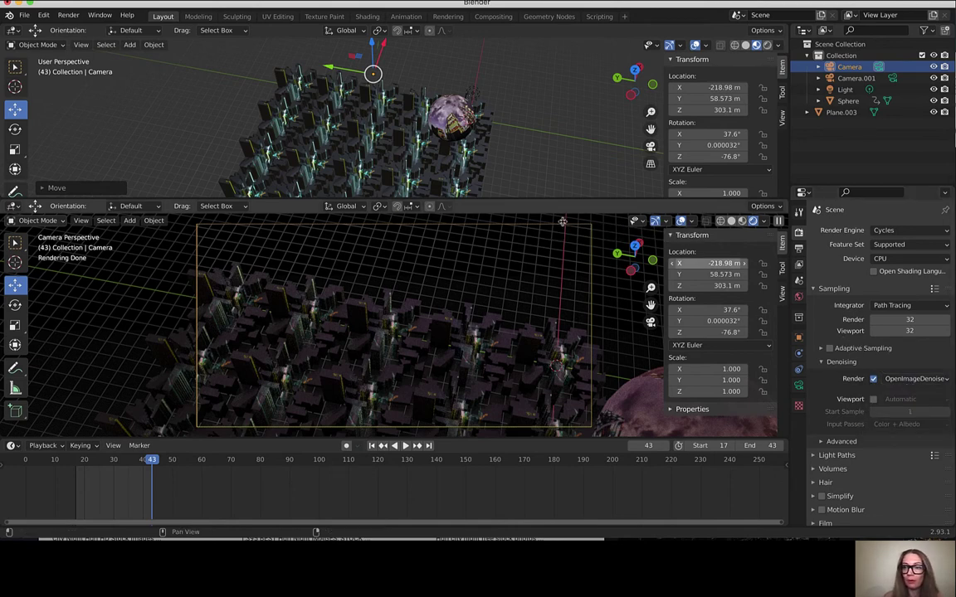
left_click(447, 15)
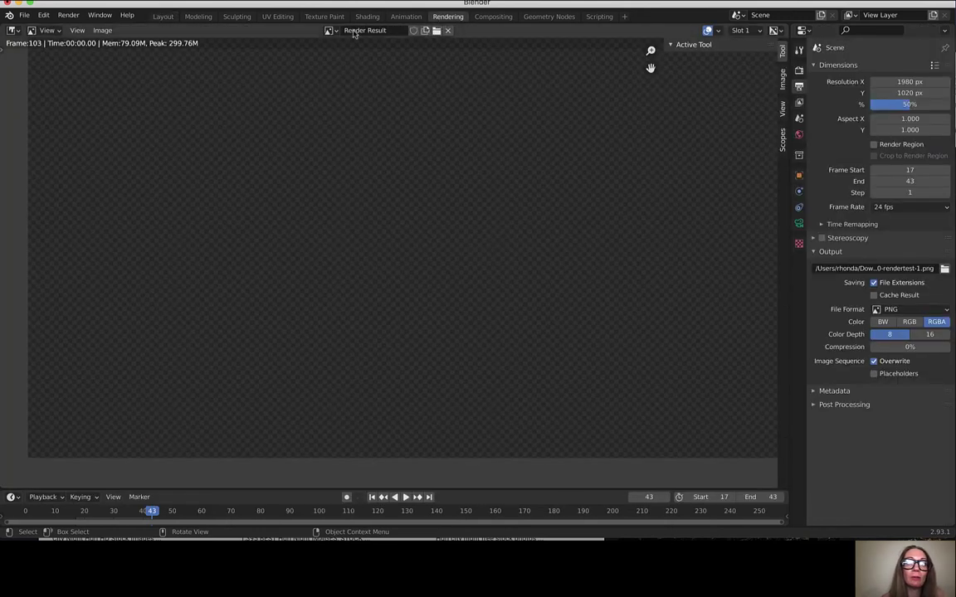
- Run Render Animation from the Render menu to output frames 17–43 as PNG stills
left_click(73, 17)
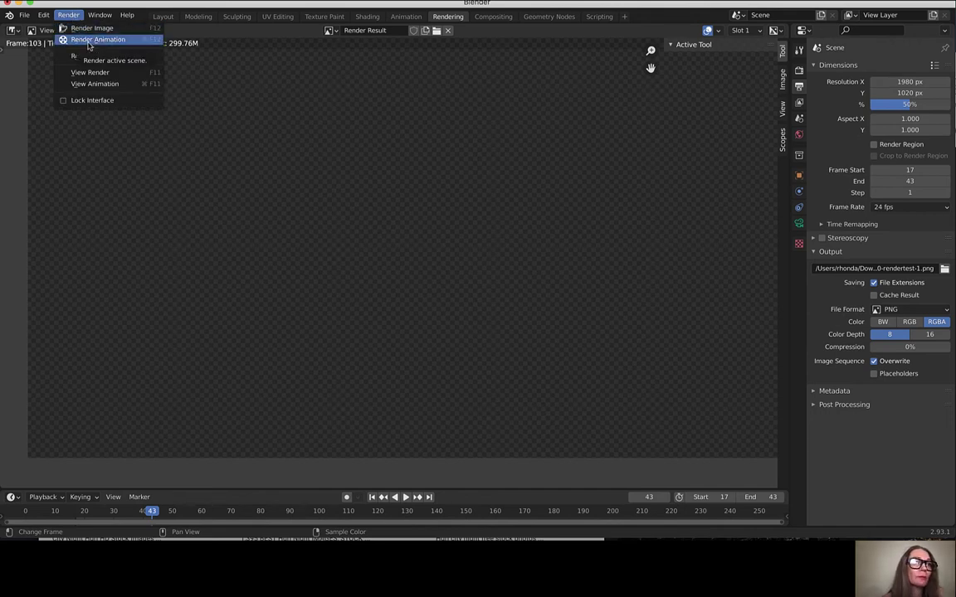
left_click(89, 40)
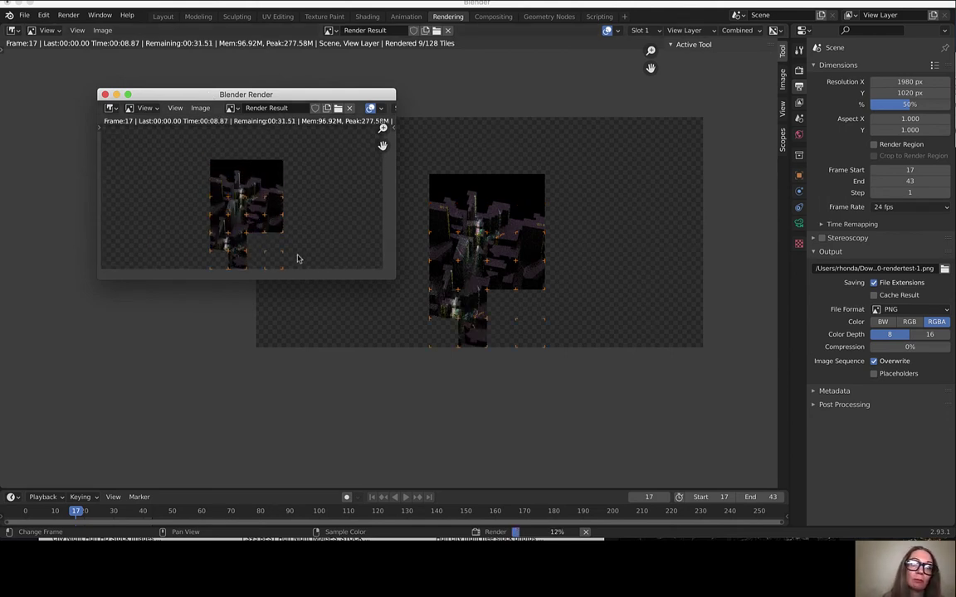
- Zoom the render preview while frame 17 finishes and frame 18 begins
scroll(294, 254, "down", 1)
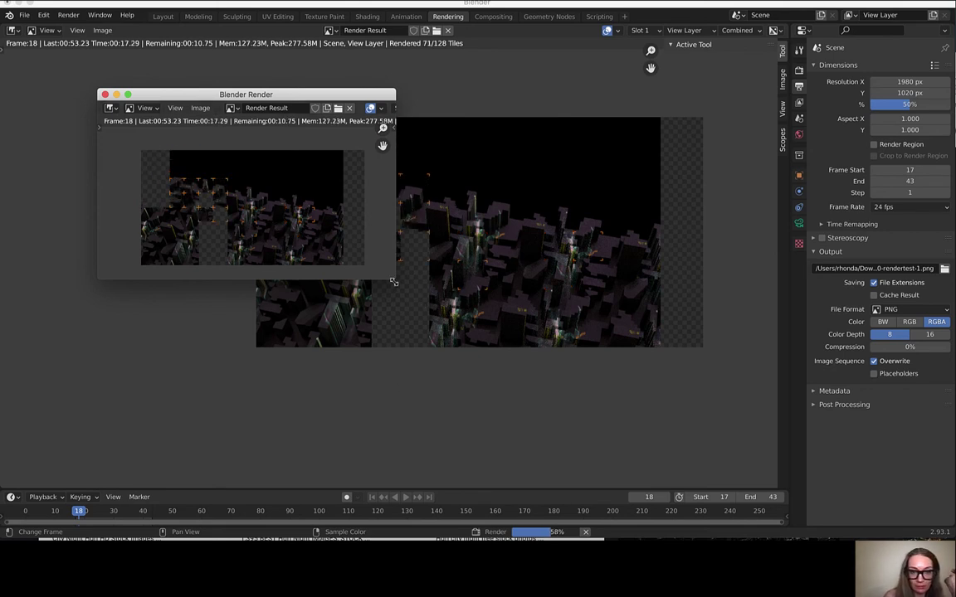
- Enlarge the render preview, wait through frame 43, then open the stills folder in Finder
left_click_drag(395, 279, 634, 424)
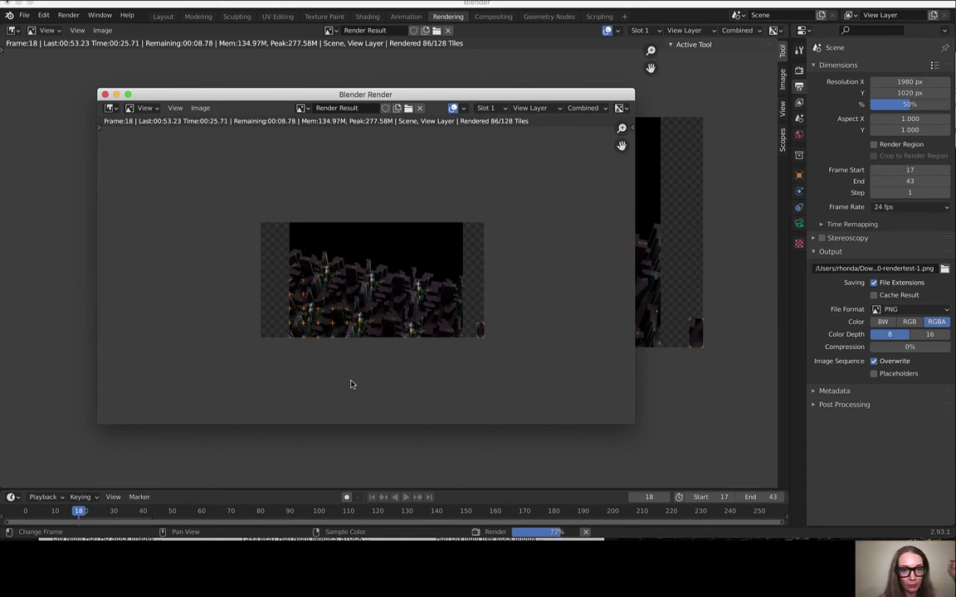
scroll(351, 384, "up", 8)
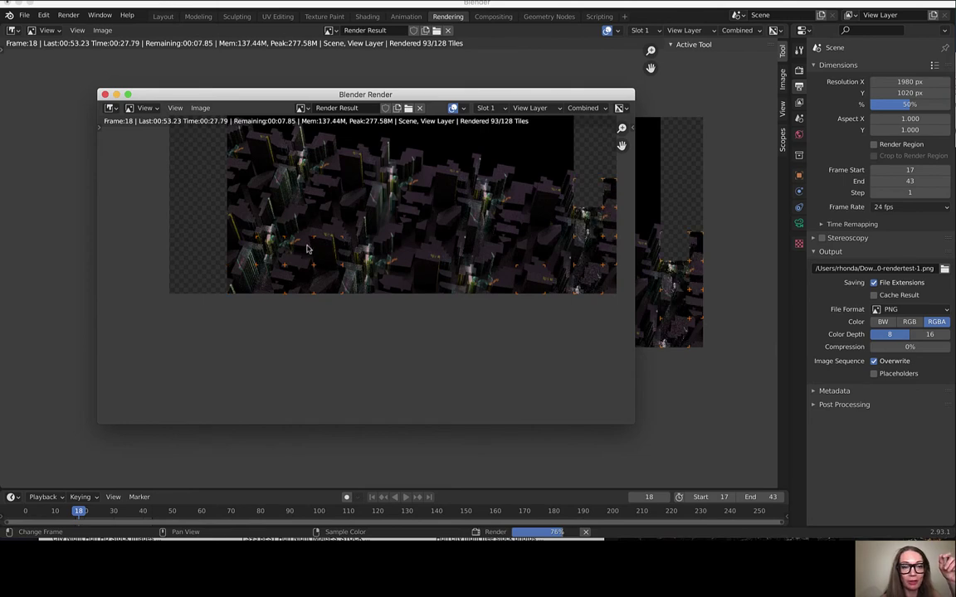
scroll(438, 319, "down", 2)
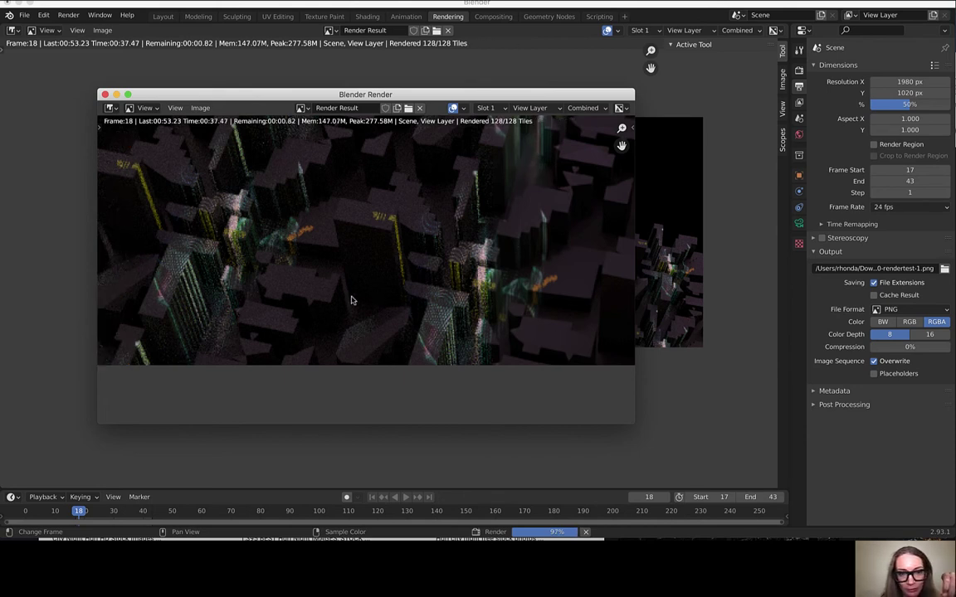
scroll(353, 302, "down", 5)
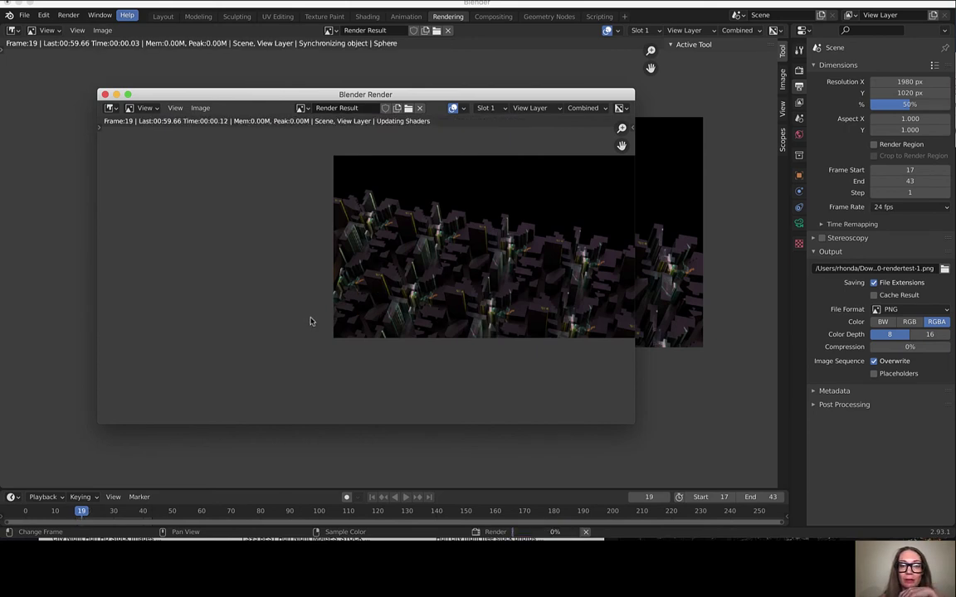
scroll(432, 313, "up", 1)
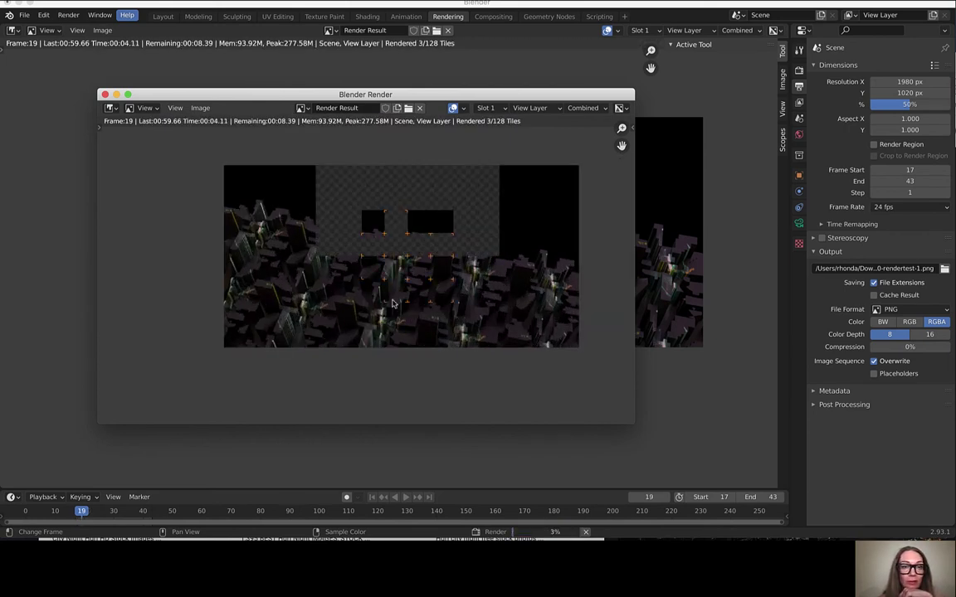
scroll(414, 322, "up", 2)
scroll(416, 324, "up", 1)
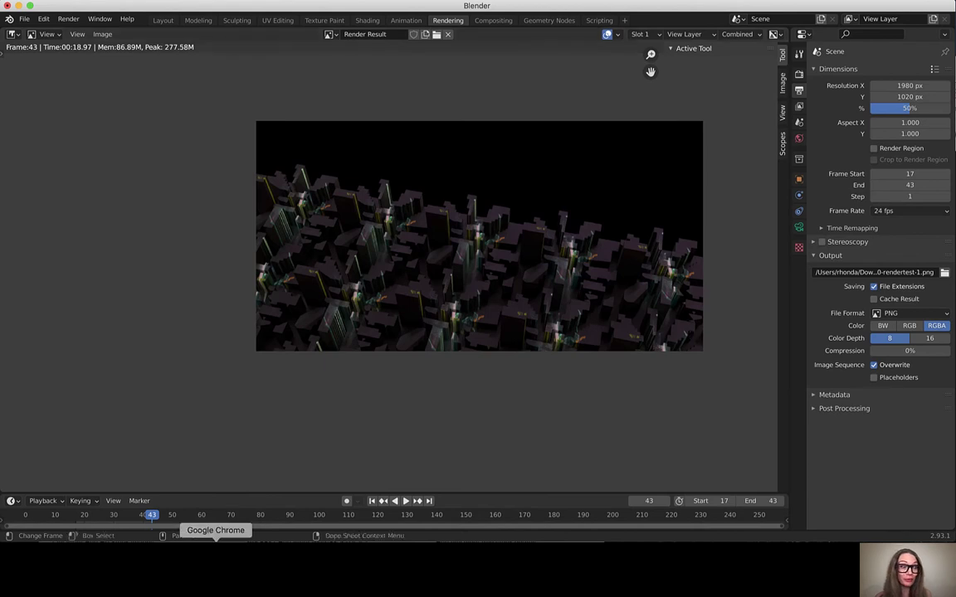
left_click(25, 579)
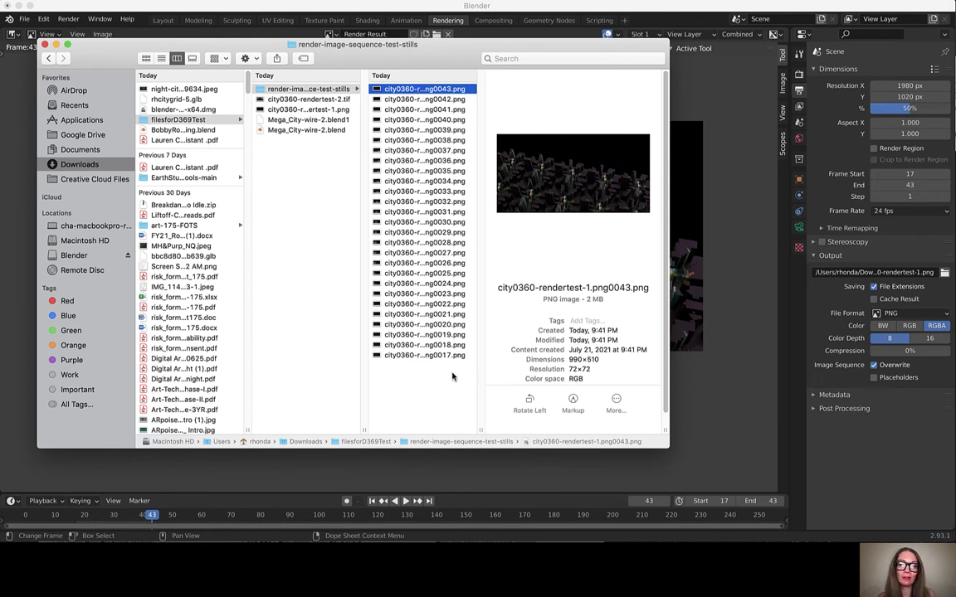
- Preview the rendered city0360 stills, checking frames 0017, 0035, 0040 and 0043
key("alt+Down")
left_click(448, 91)
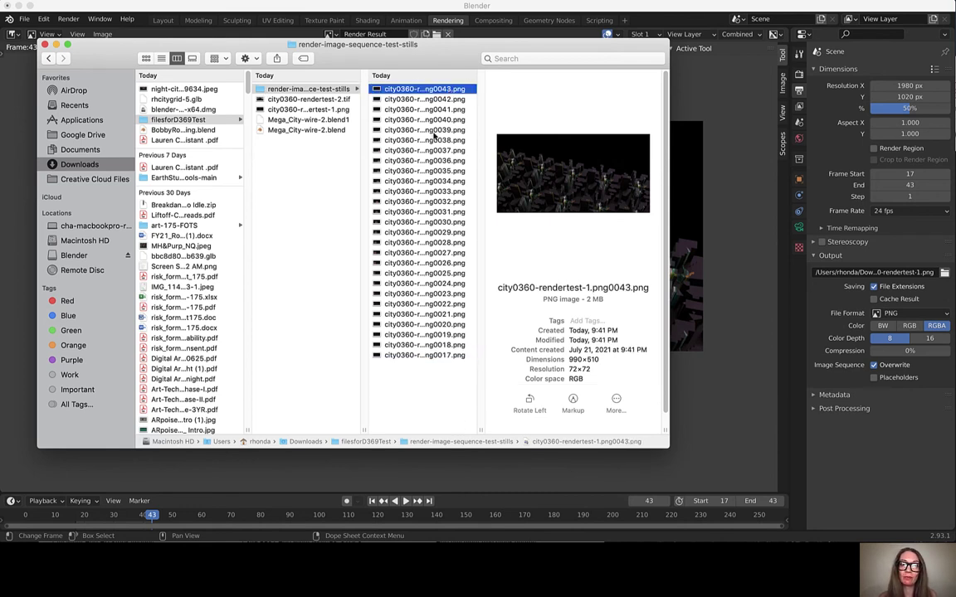
left_click(445, 213)
left_click(445, 172)
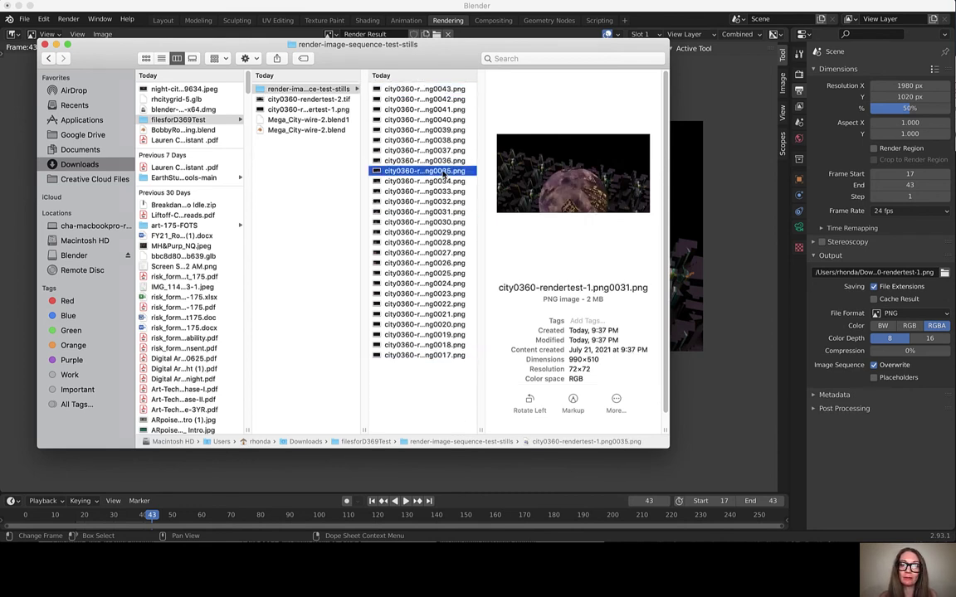
left_click(440, 120)
left_click(443, 90)
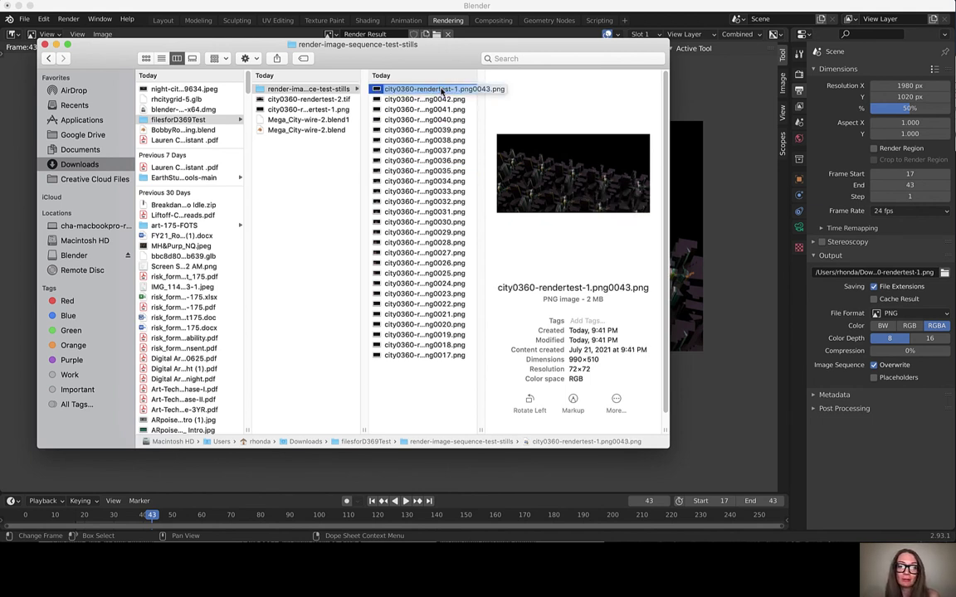
- Return to Blender's Layout workspace and merge the two 3D views into one
left_click(661, 302)
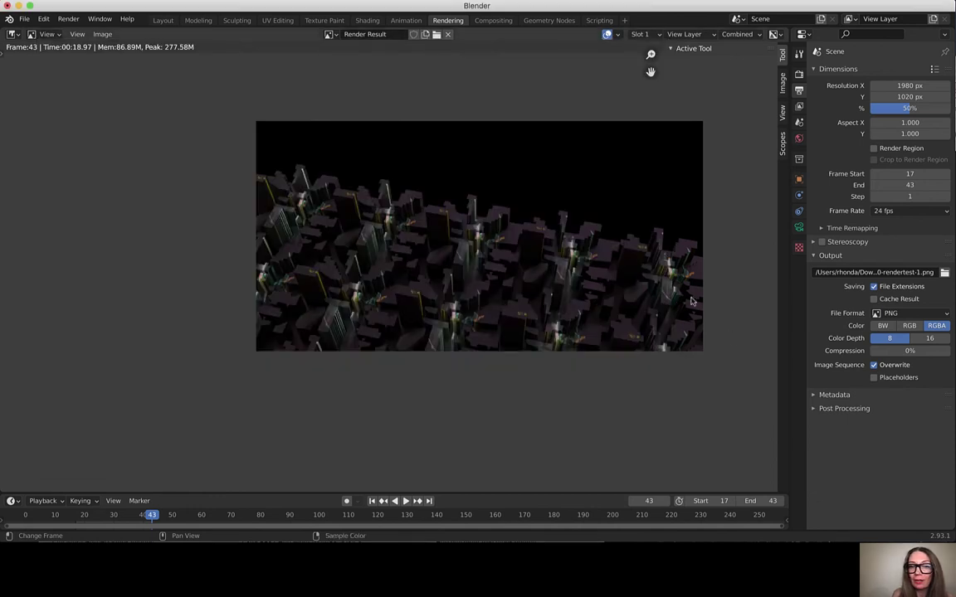
left_click(68, 18)
left_click(163, 20)
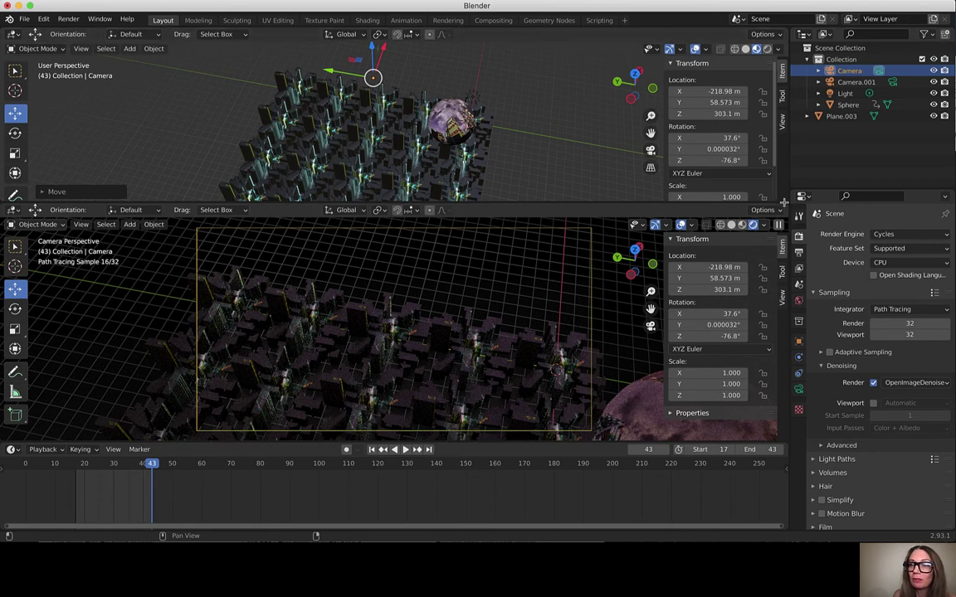
left_click_drag(783, 225, 629, 331)
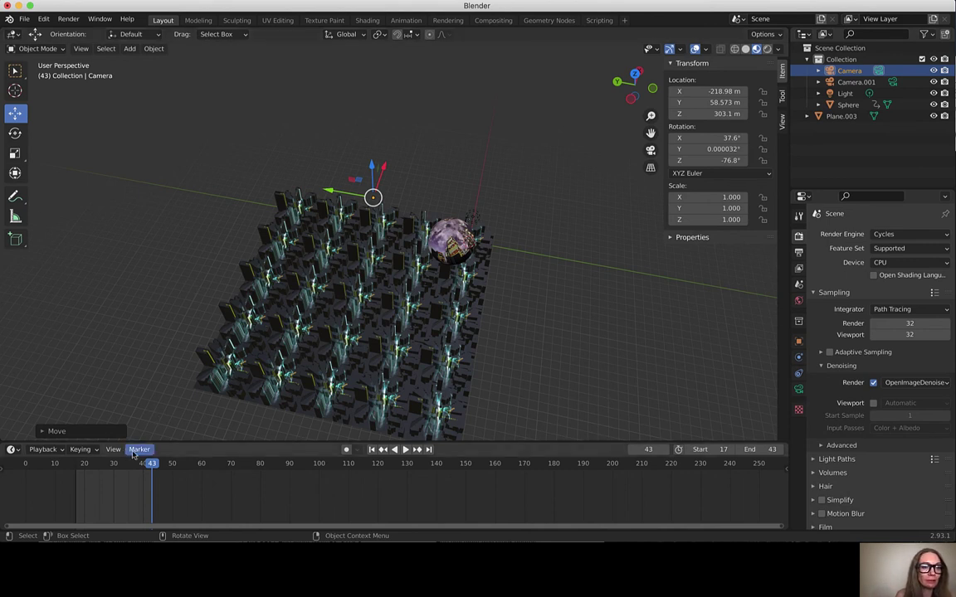
- Change the timeline to a taller Video Sequencer with the playhead at 0+18
left_click(12, 449)
left_click(30, 427)
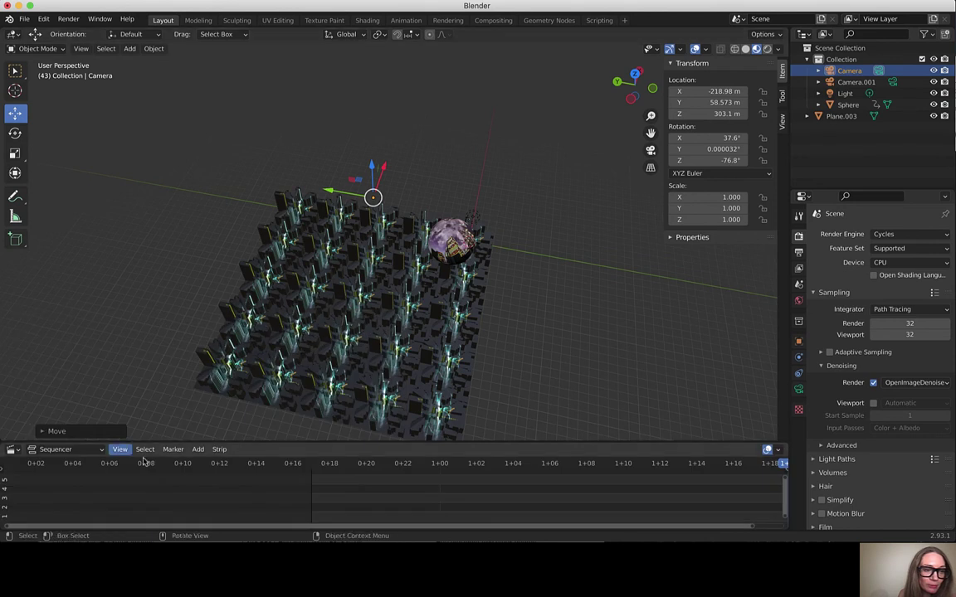
left_click_drag(280, 443, 282, 356)
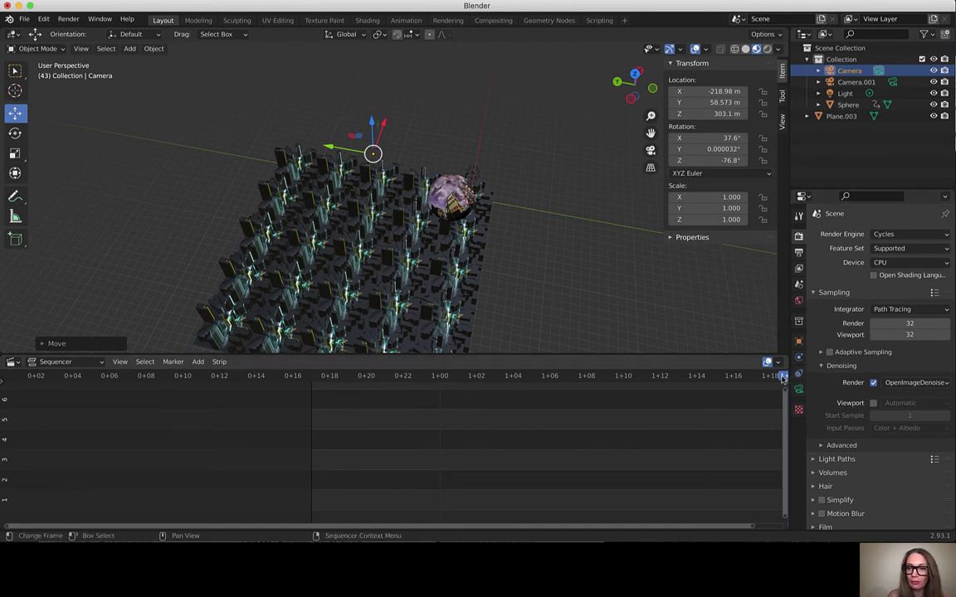
left_click_drag(529, 370, 311, 370)
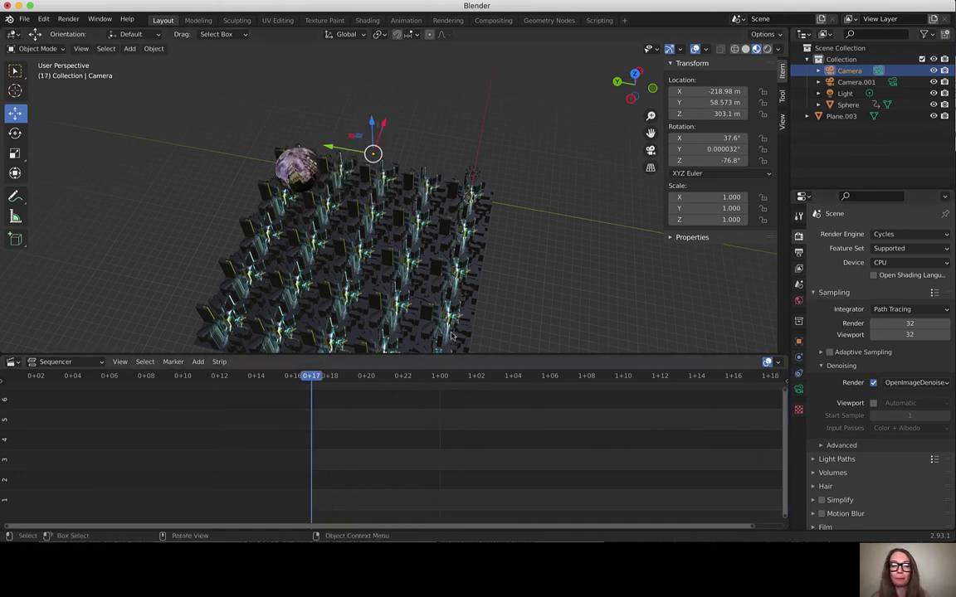
scroll(529, 412, "right", 5)
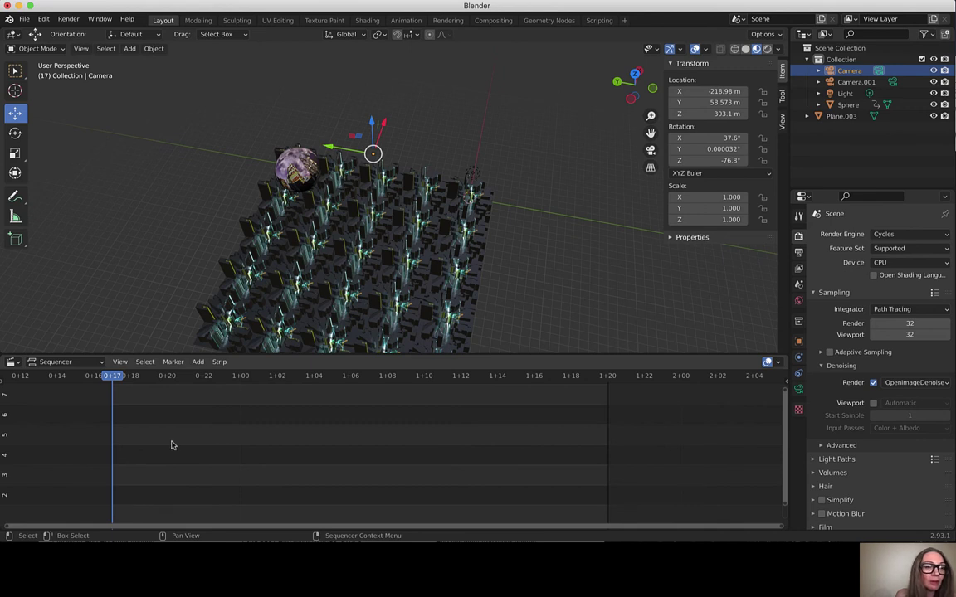
- Add all PNG frames from render-image-sequence-test-stills as a 27-frame image strip
key("shift+a")
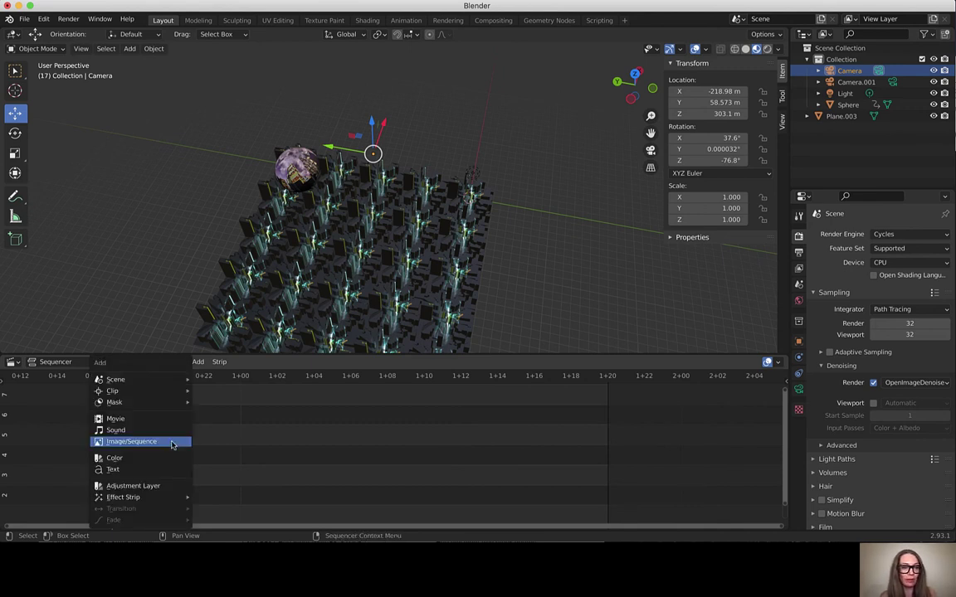
left_click(171, 445)
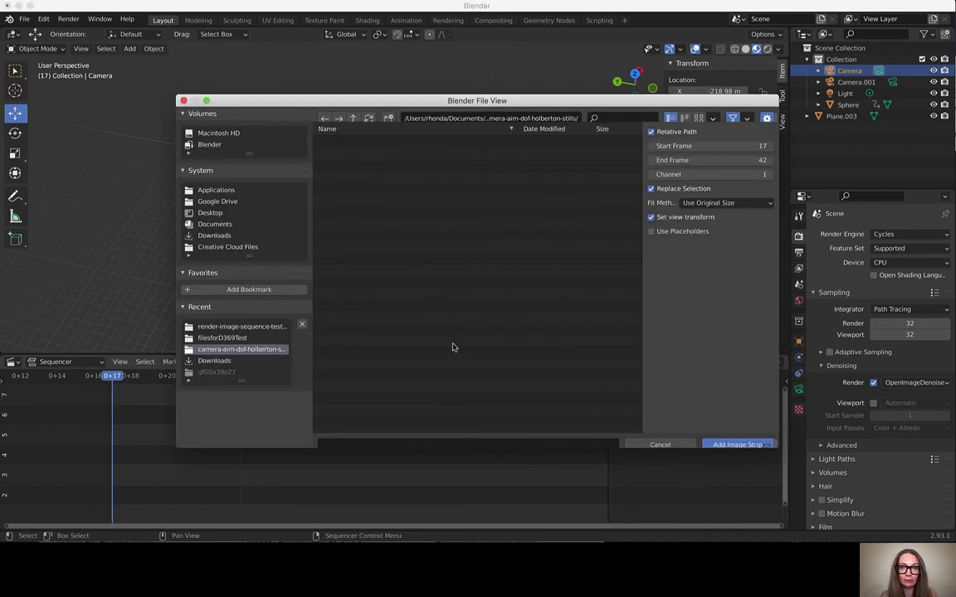
left_click(223, 228)
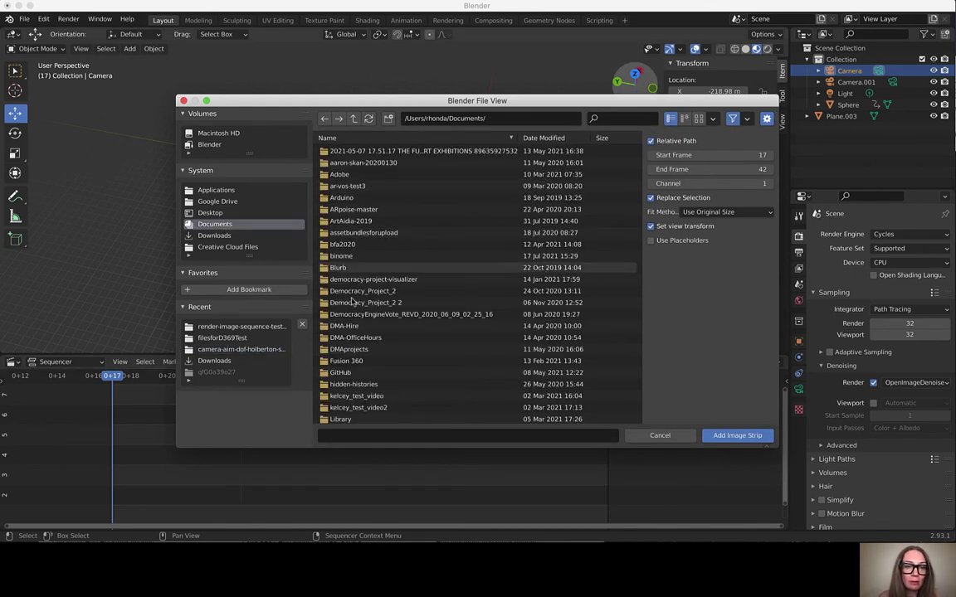
left_click(224, 327)
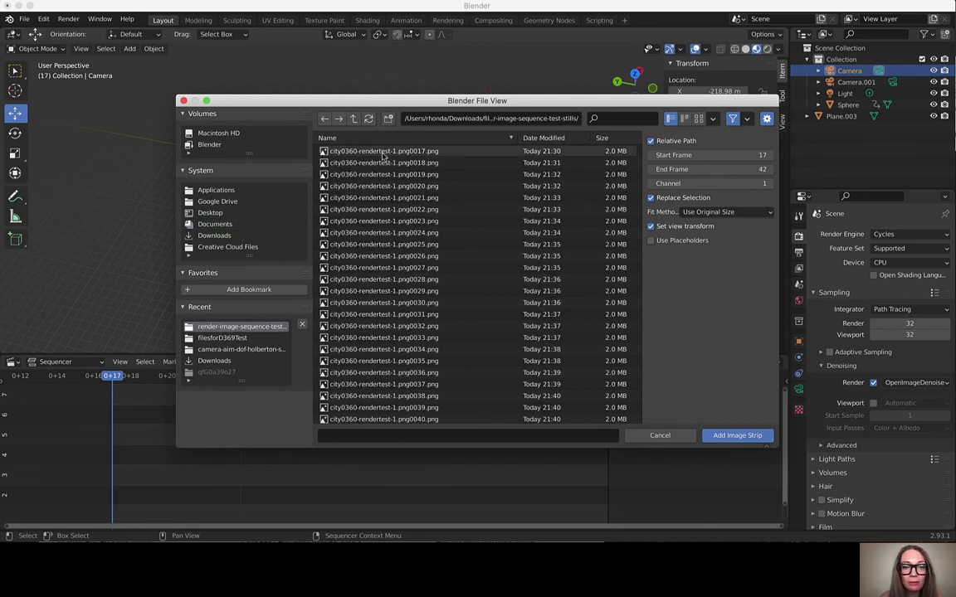
scroll(419, 289, "down", 2)
key("a")
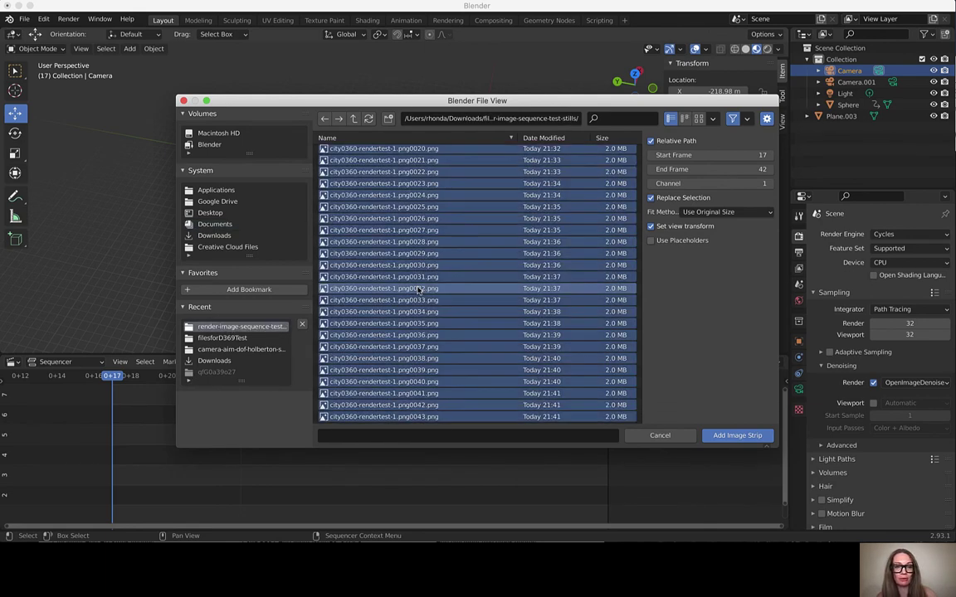
scroll(419, 289, "up", 2)
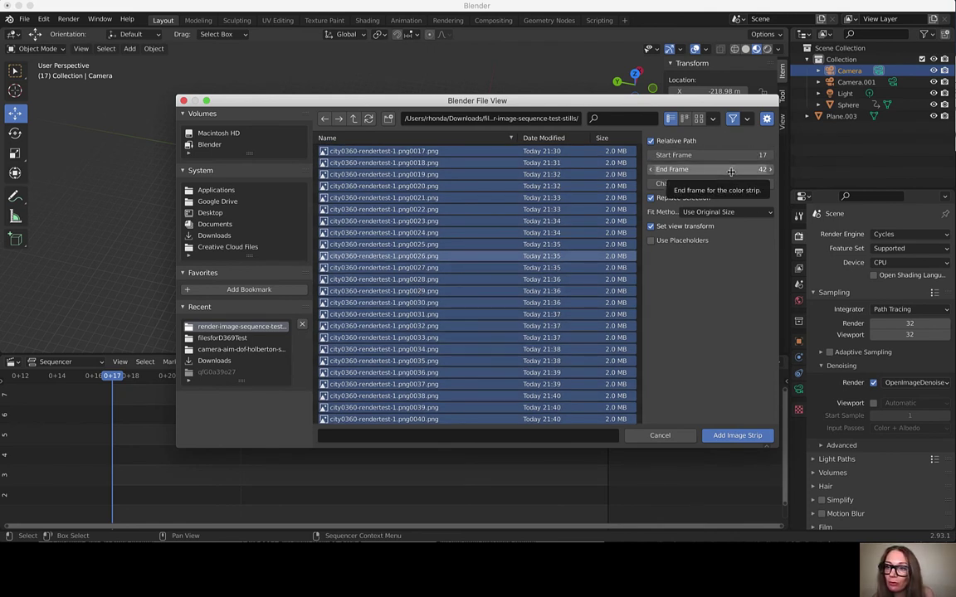
scroll(415, 295, "down", 1)
scroll(415, 296, "down", 2)
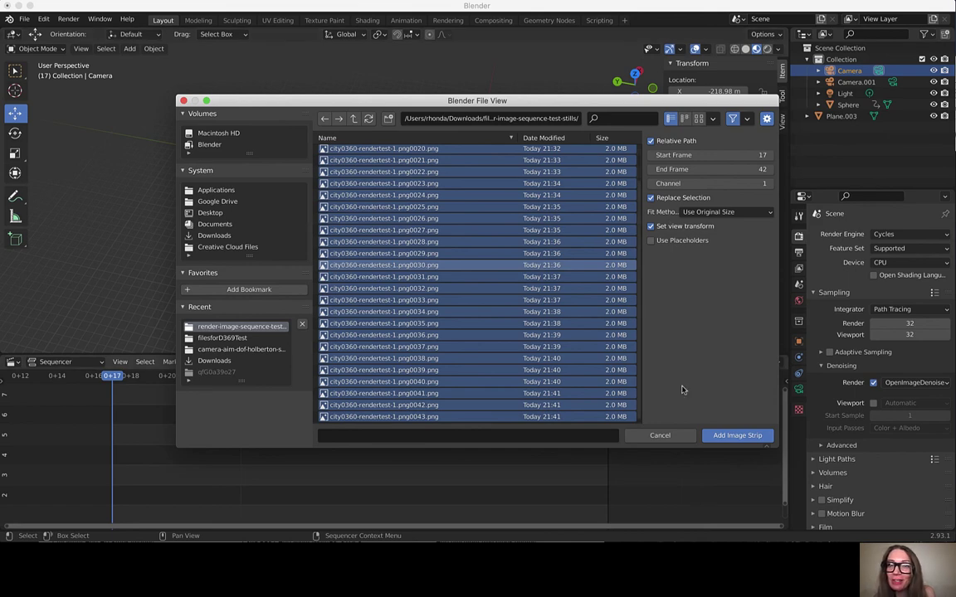
left_click(734, 436)
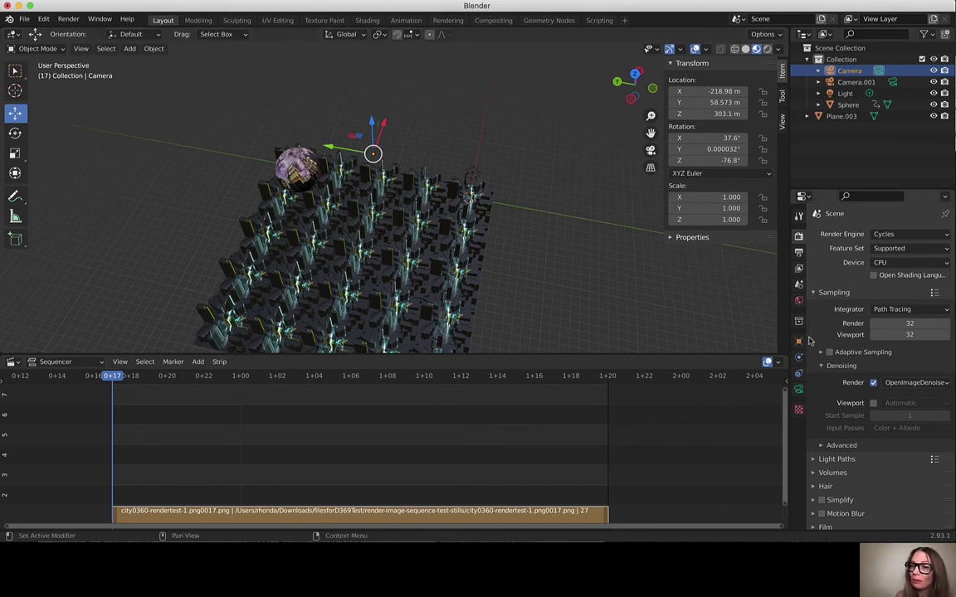
- Set the output file format to FFmpeg Video
left_click(799, 253)
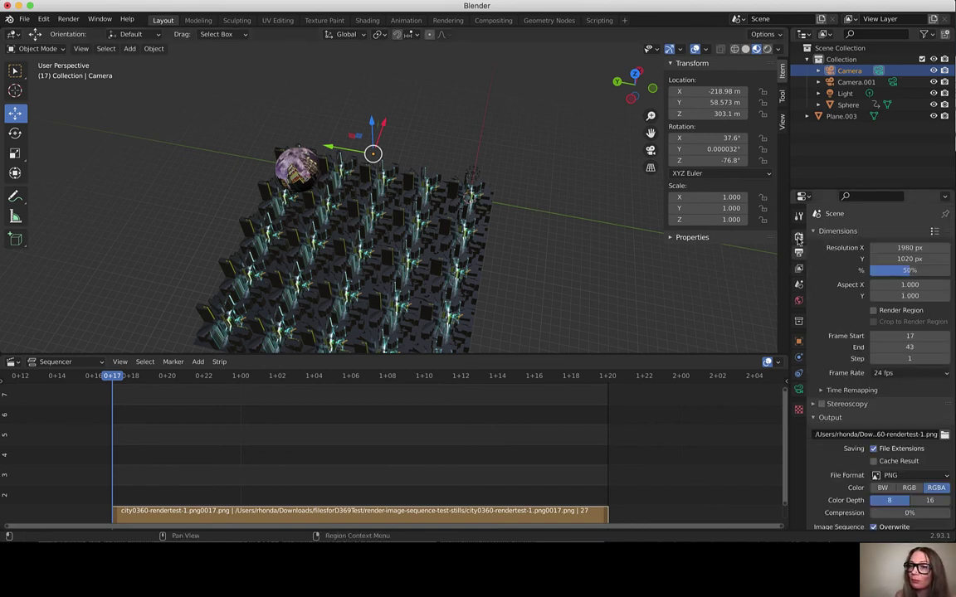
scroll(896, 431, "down", 2)
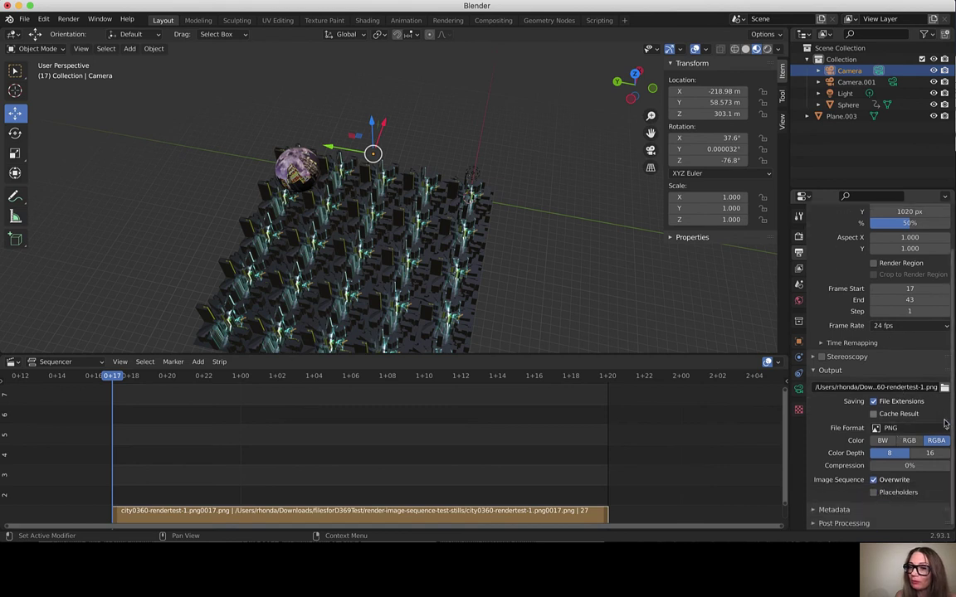
left_click(945, 429)
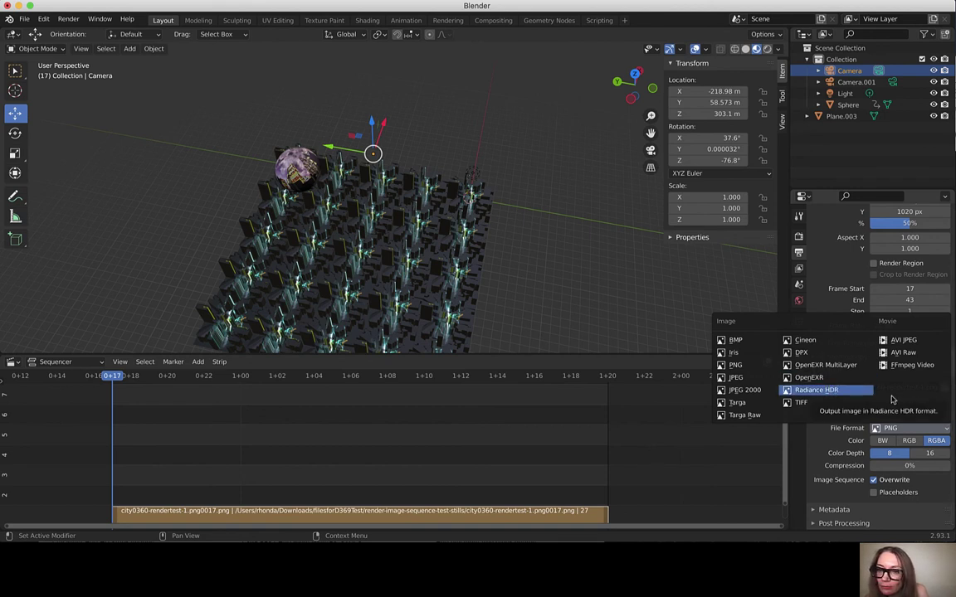
key("Up")
key("Up")
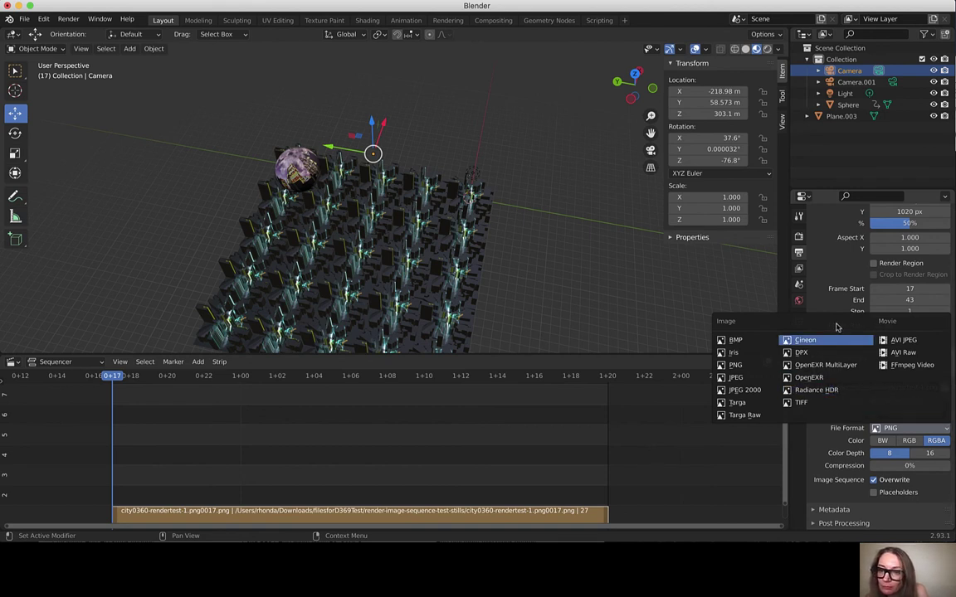
left_click(900, 373)
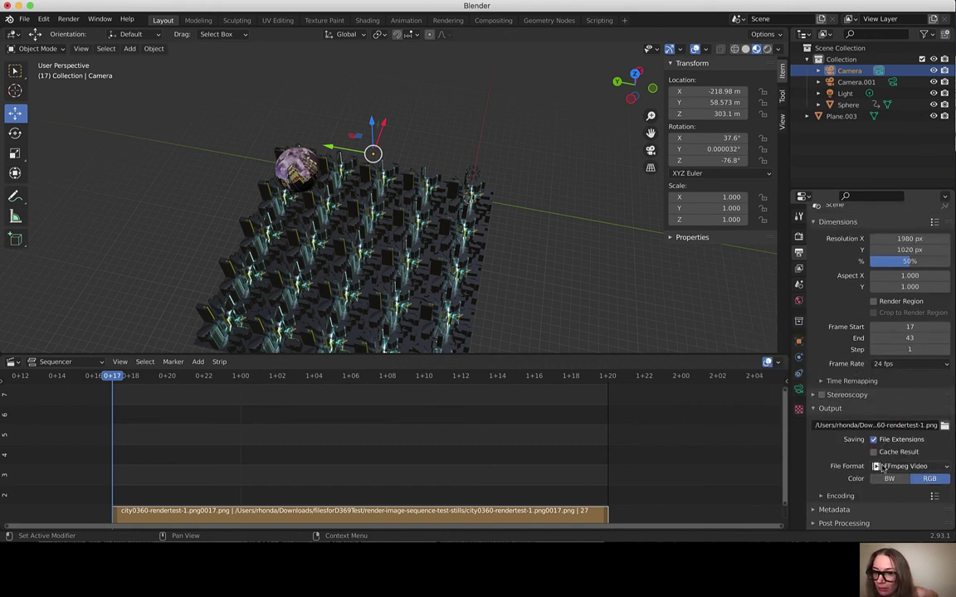
- Set the encoding container to Quicktime and output quality to Perceptually Lossless
left_click(823, 496)
scroll(826, 473, "down", 5)
left_click(946, 355)
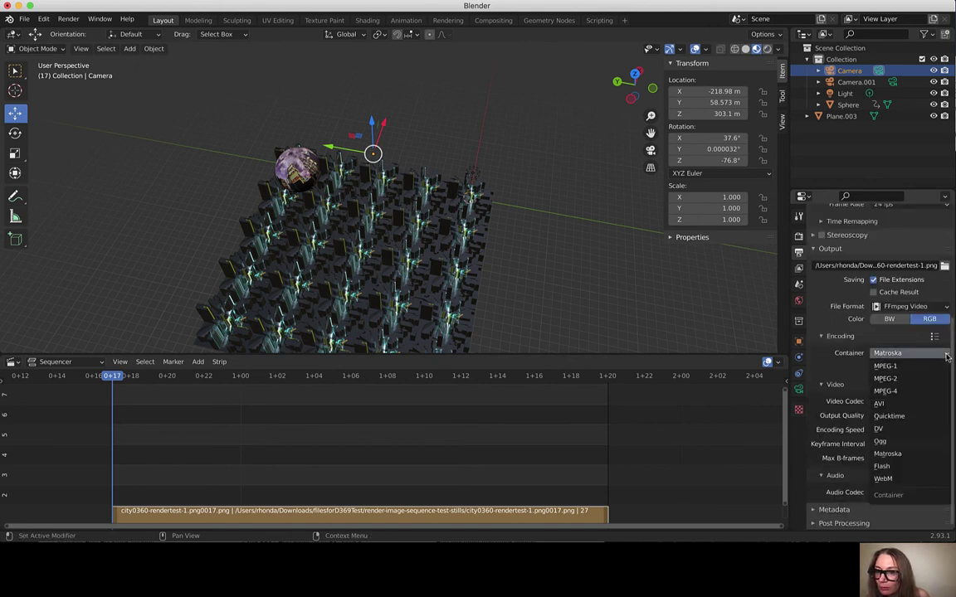
left_click(903, 418)
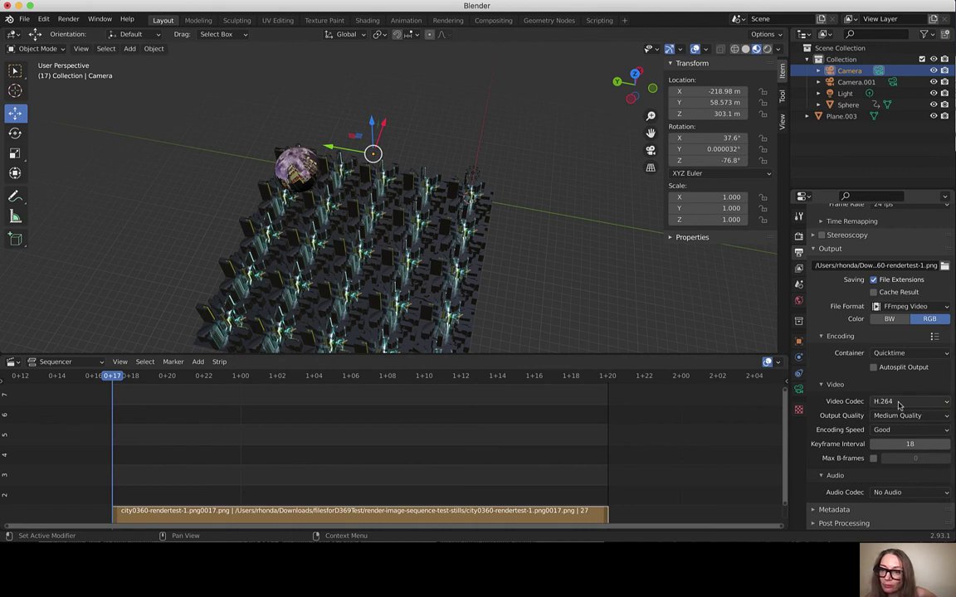
left_click(896, 417)
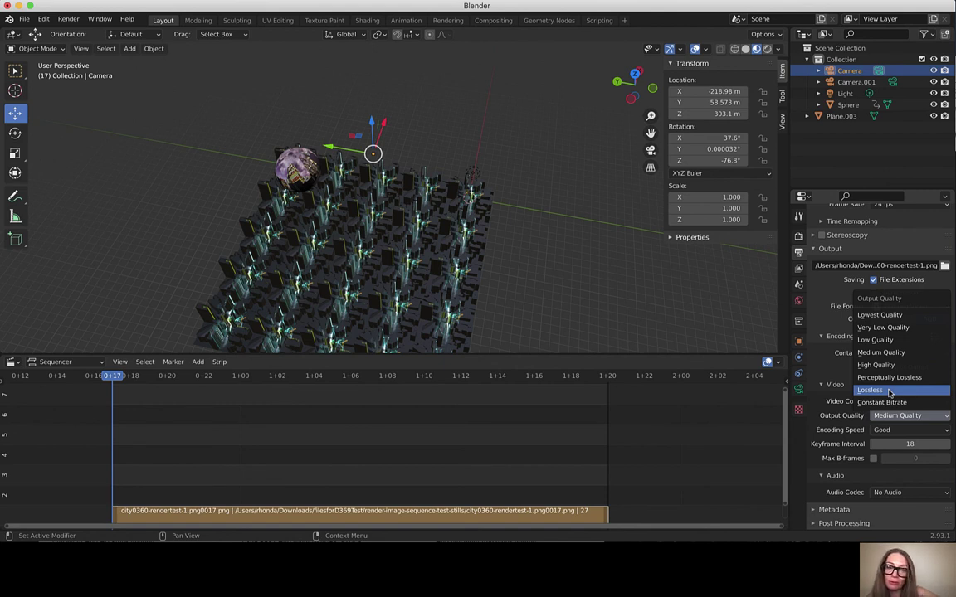
left_click(888, 390)
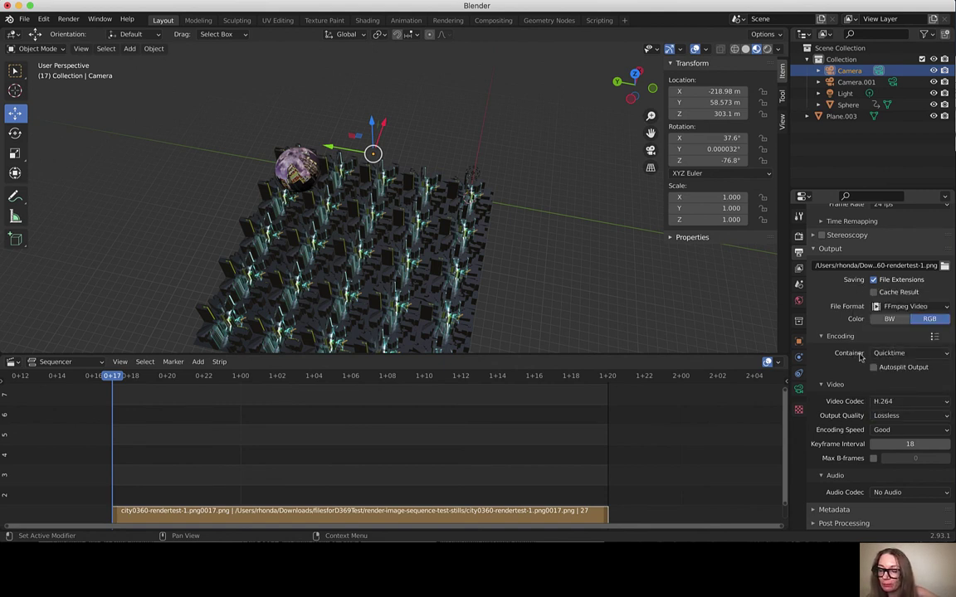
left_click(889, 414)
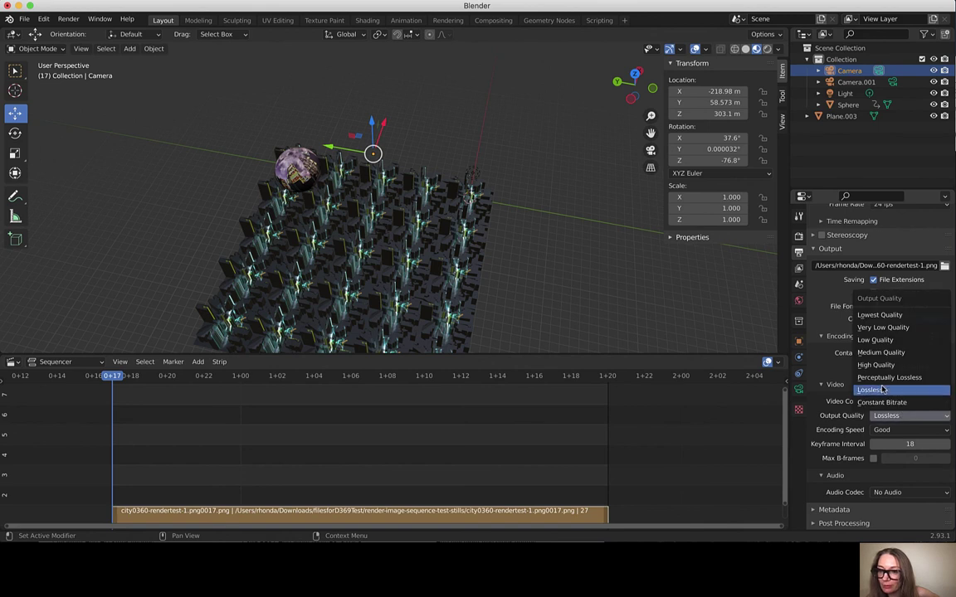
left_click(887, 379)
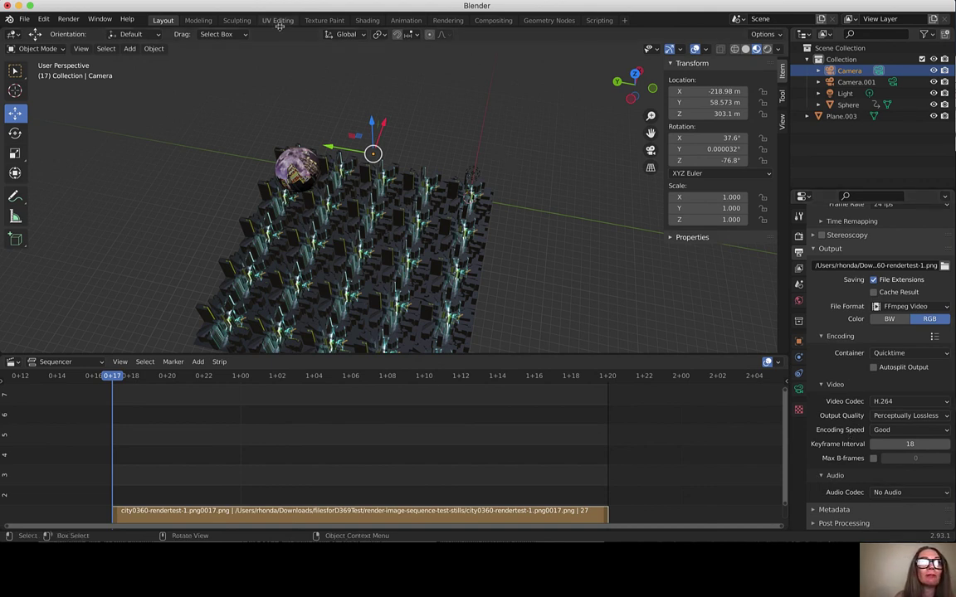
- Render the sequencer animation to a movie from the Rendering workspace
left_click(449, 21)
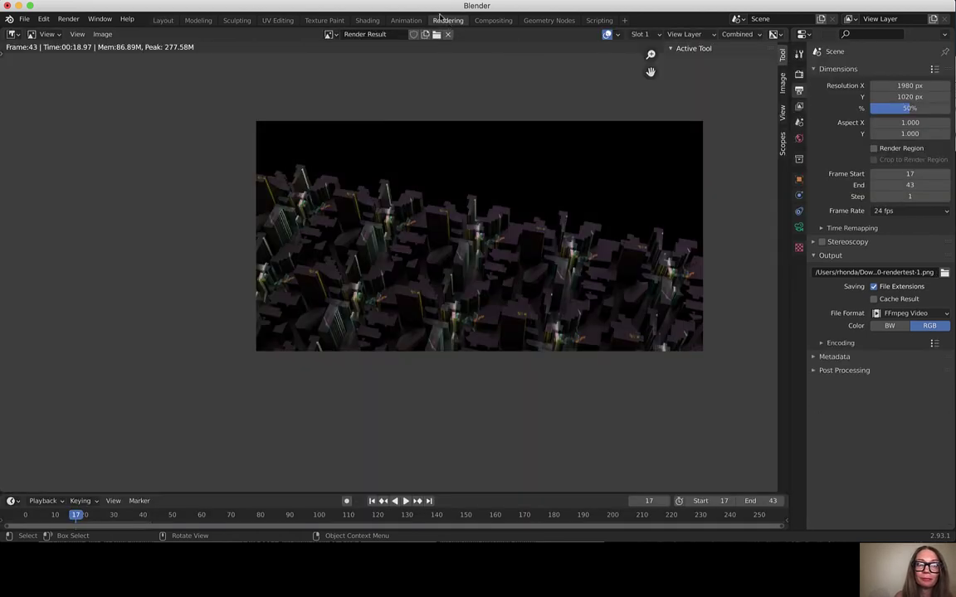
left_click(70, 18)
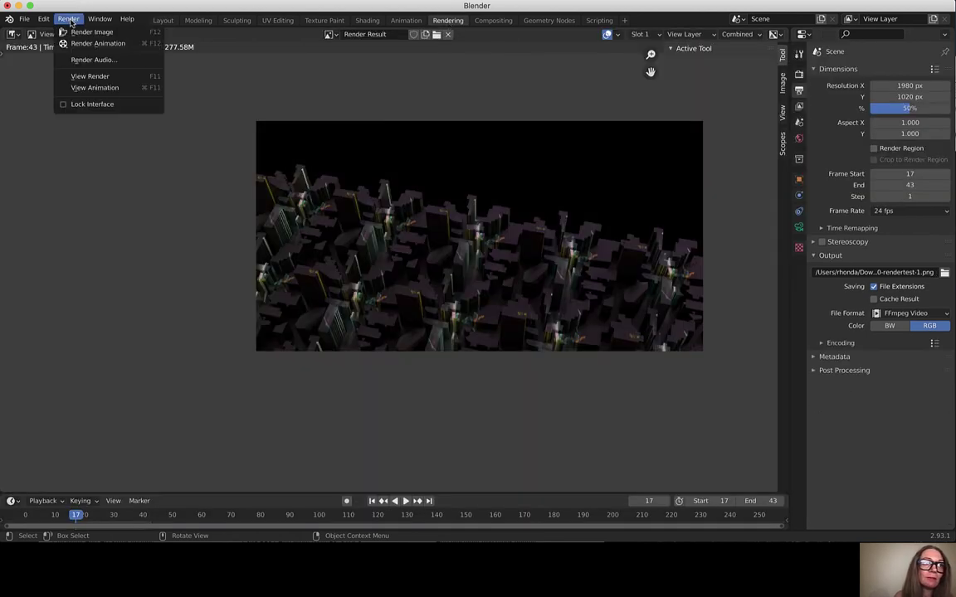
left_click(110, 44)
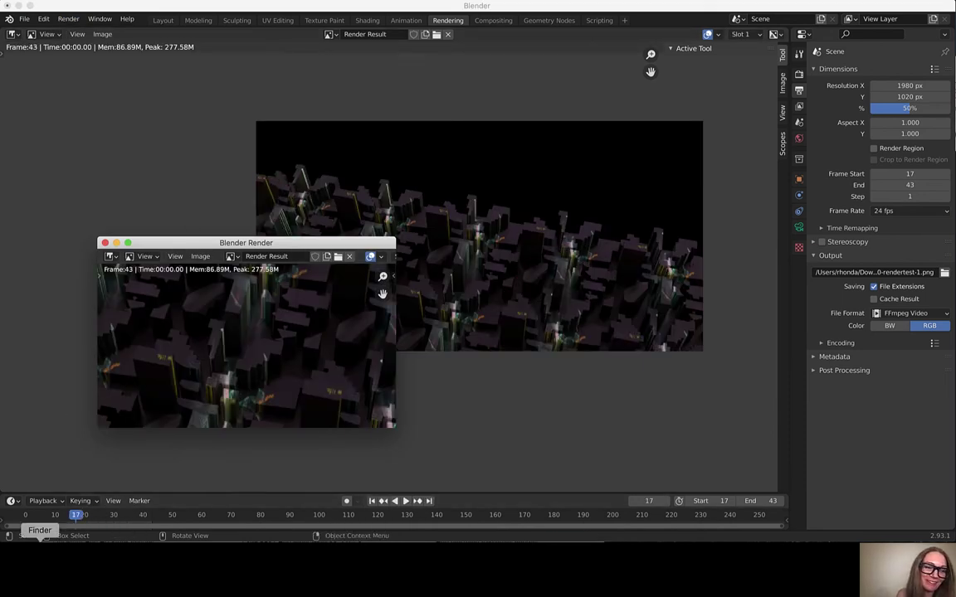
- Select city0360-rendertest-1.png0017-0043.mov in the stills folder in Finder
left_click(40, 543)
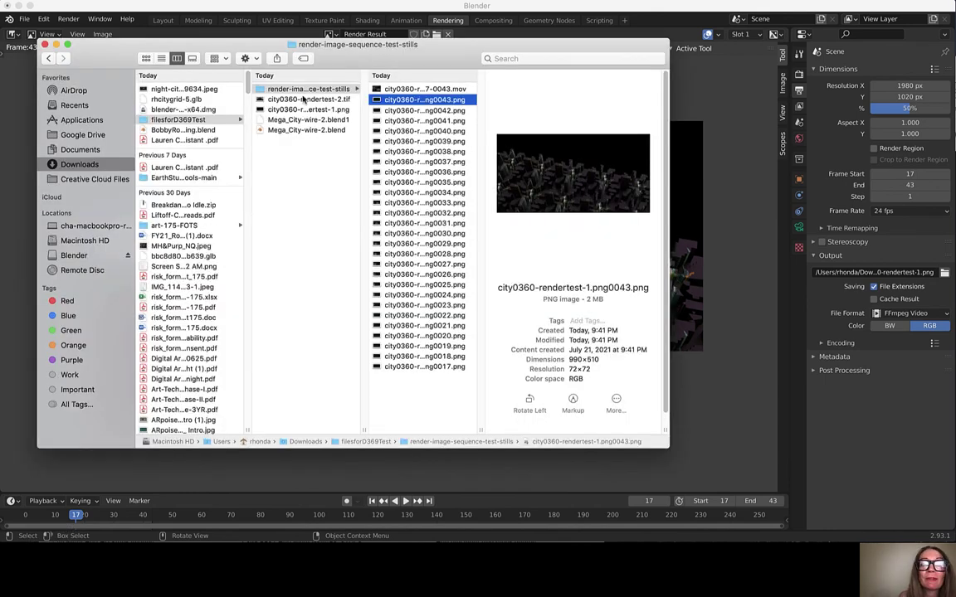
left_click(427, 89)
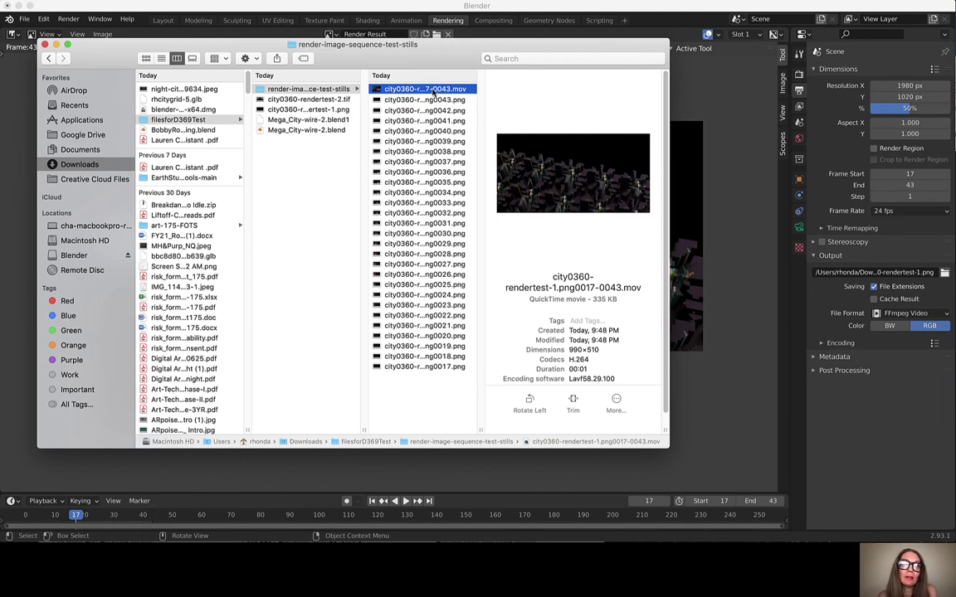
- Open city0360-rendertest-1.png0017-0043.mov in QuickTime, skim it, then play it from the start
double_click(432, 91)
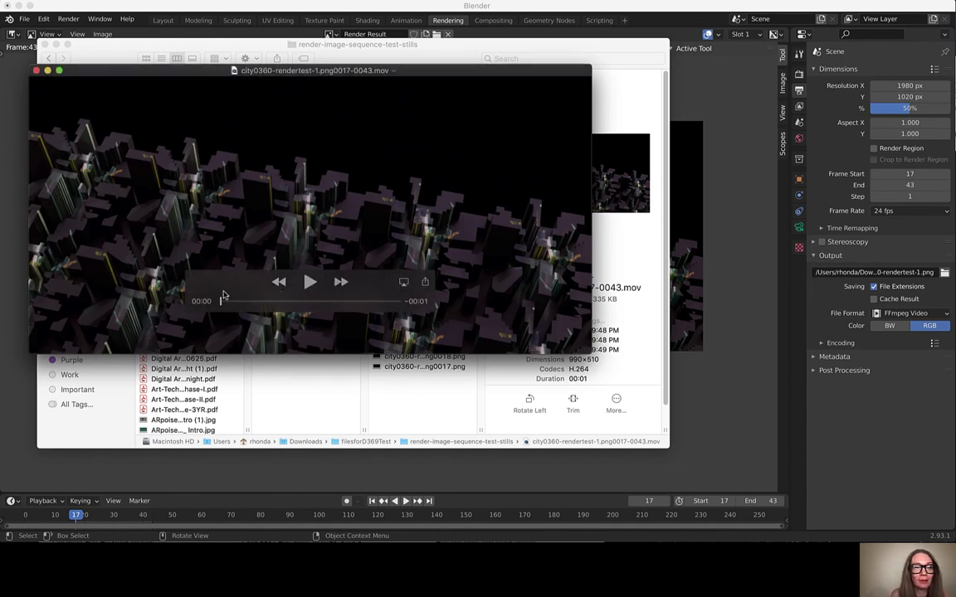
left_click_drag(224, 300, 328, 315)
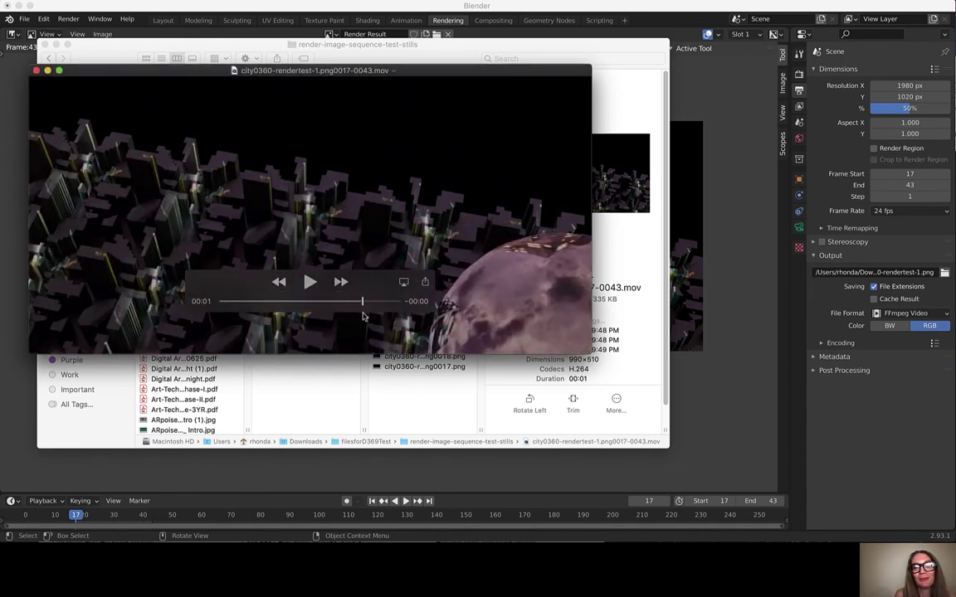
left_click_drag(362, 303, 224, 305)
left_click(309, 283)
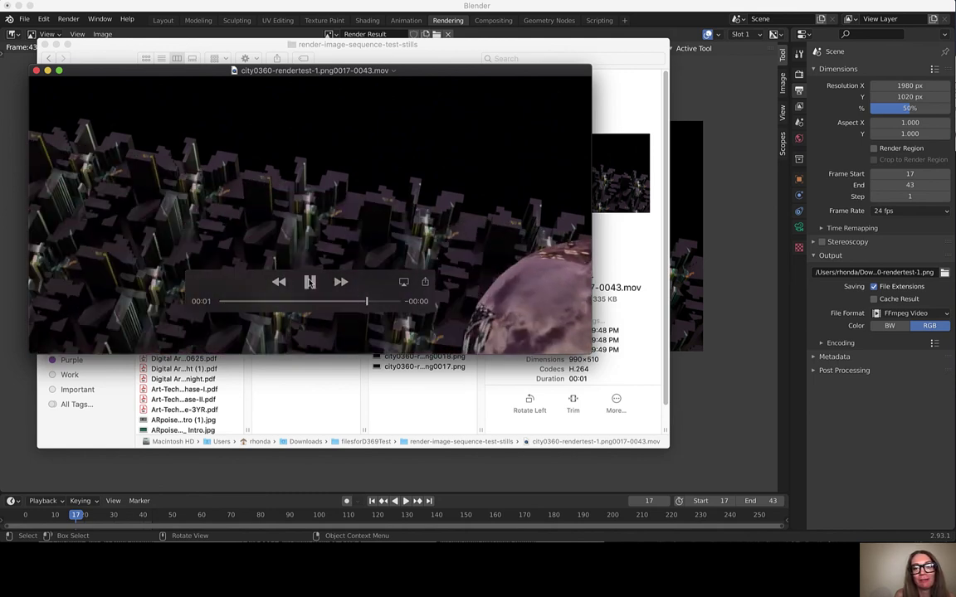